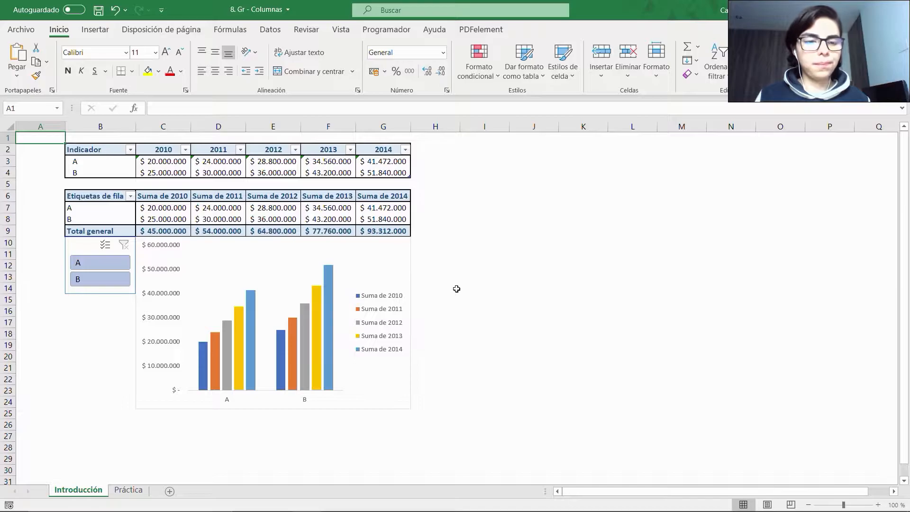
Examine the source table, the pivot table, the slicer and the column chart's axes on the Introducción sheet.
key(Right)
key(Down)
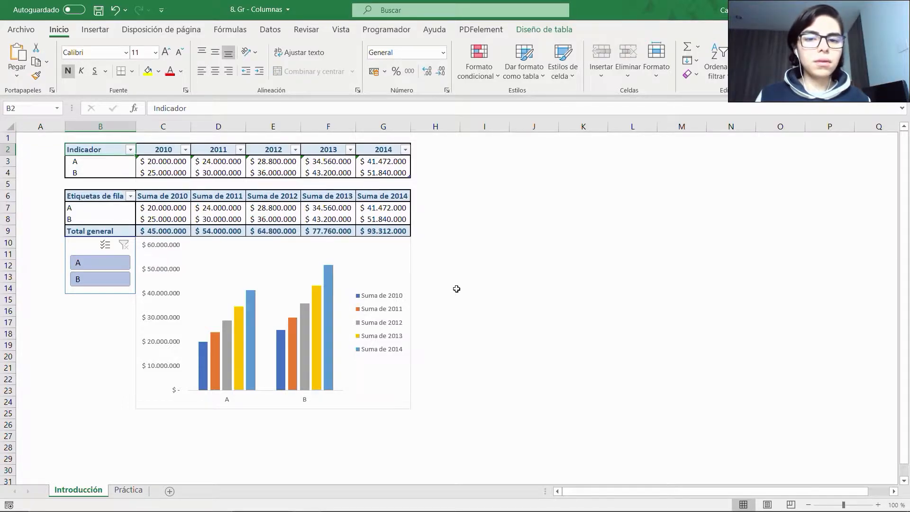
key(ctrl+shift+Down)
key(ctrl+shift+Right)
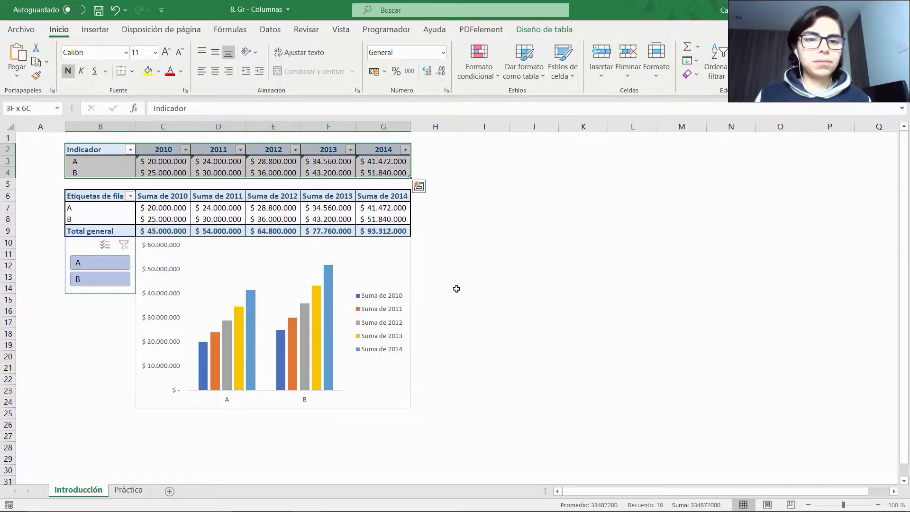
key(ctrl+Down)
key(ctrl+Down)
key(ctrl+shift+Right)
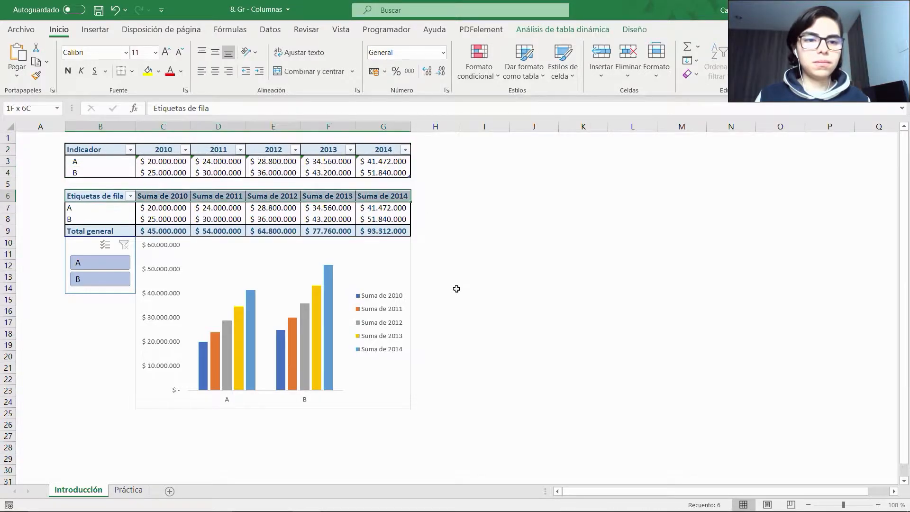
key(ctrl+shift+Down)
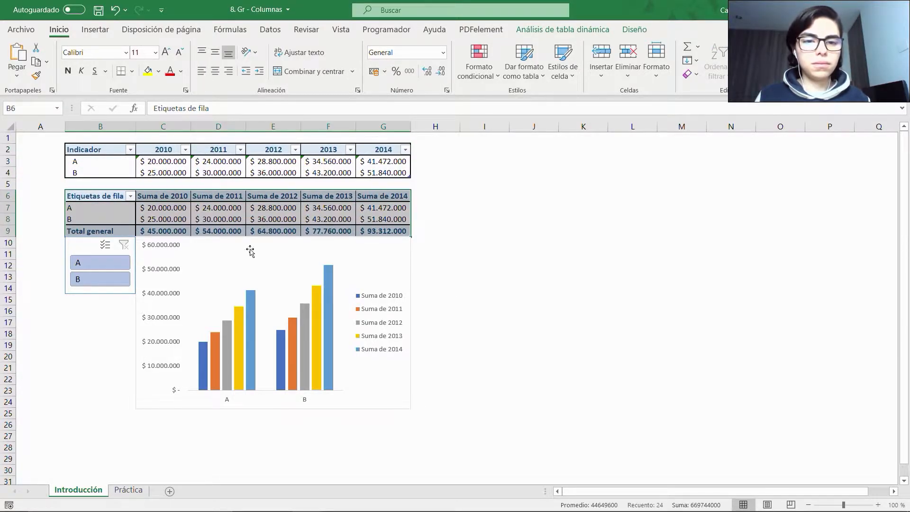
click(95, 254)
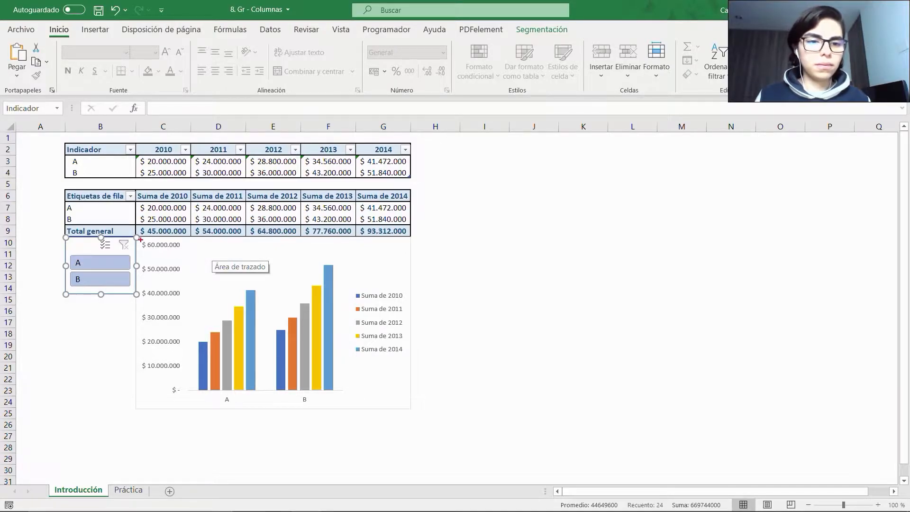
mouse_move(144, 253)
mouse_down()
mouse_move(175, 368)
mouse_move(191, 388)
mouse_move(189, 377)
mouse_move(315, 397)
mouse_move(351, 412)
mouse_move(339, 405)
mouse_up()
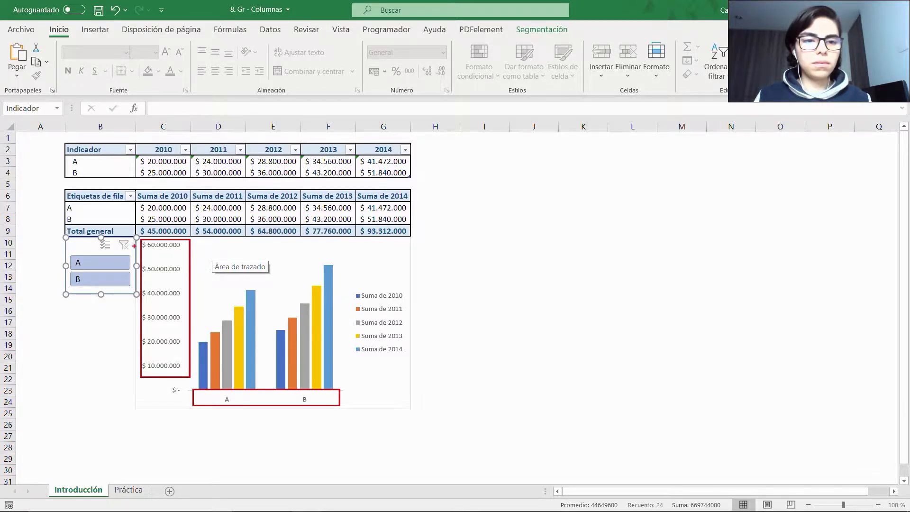
Filter the pivot chart with the slicer by indicator A and by B, and clear the filter.
key(Escape)
click(120, 260)
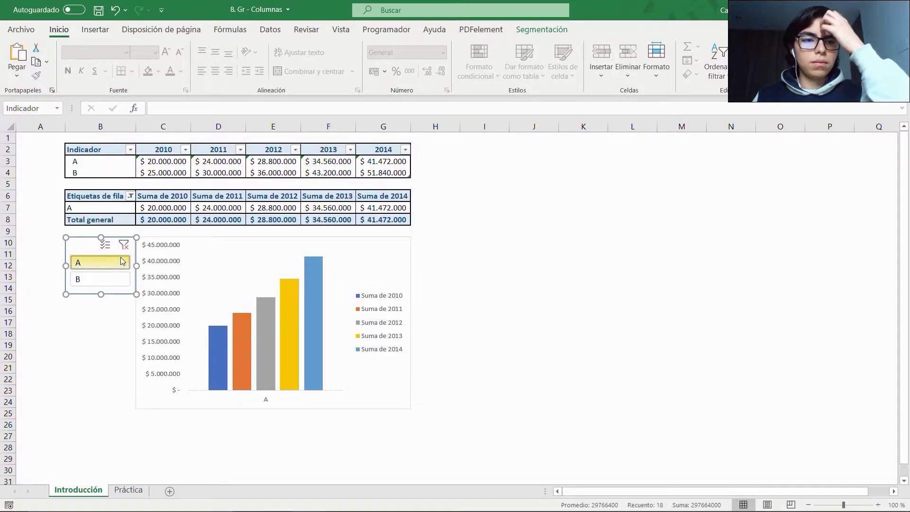
click(109, 282)
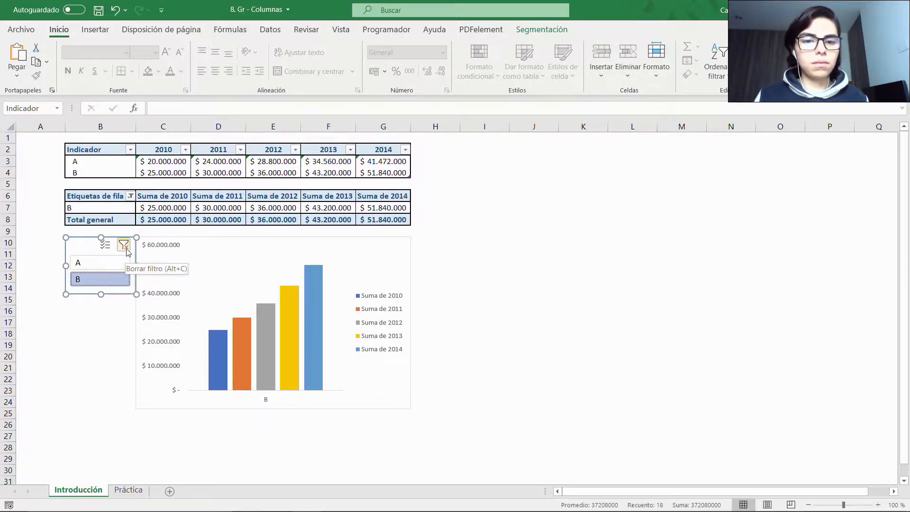
click(124, 245)
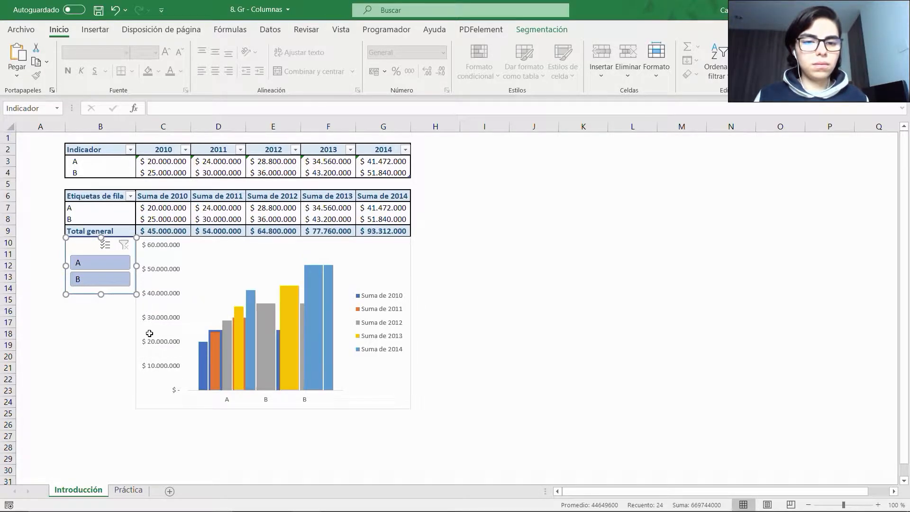
click(166, 401)
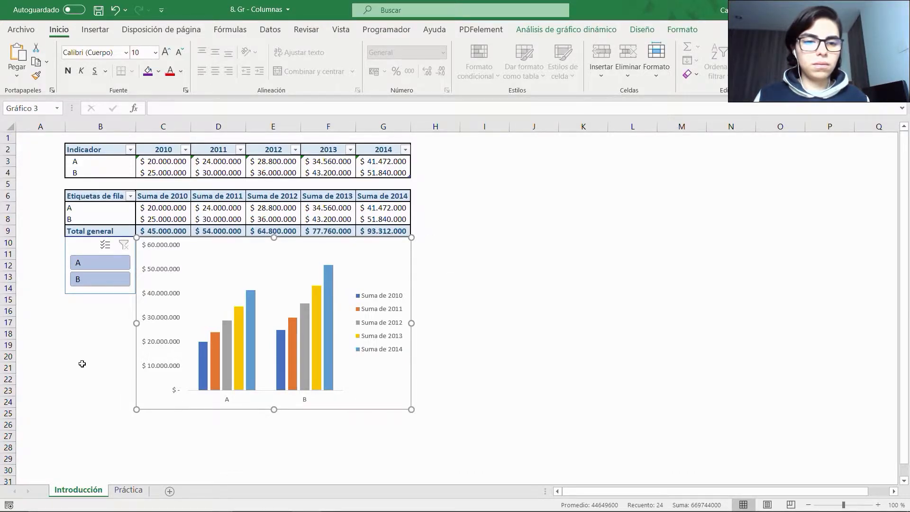
click(99, 366)
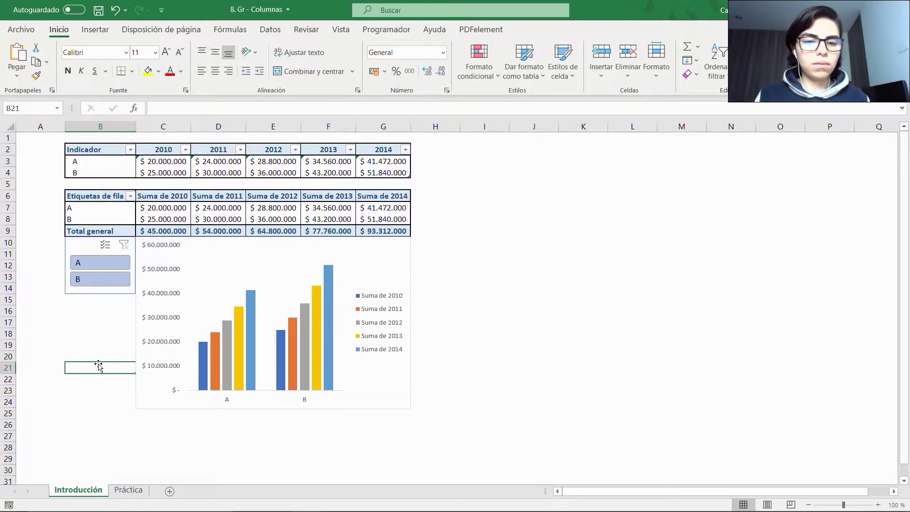
key(ctrl+Home)
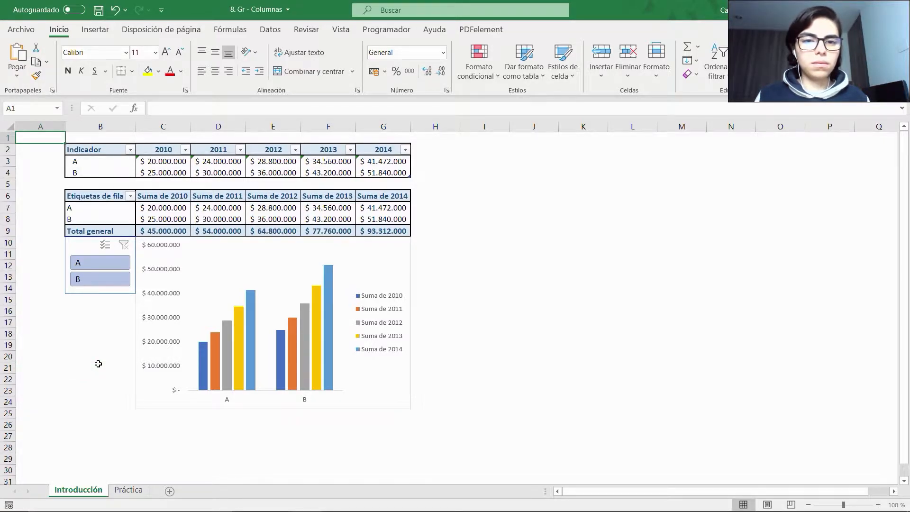
Convert the range B2:G4 on the Práctica sheet into a table with headers, accepting the header conversion to static text.
key(ctrl+Page_Down)
click(107, 170)
key(ctrl+Up)
key(ctrl+shift+Right)
key(ctrl+shift+Down)
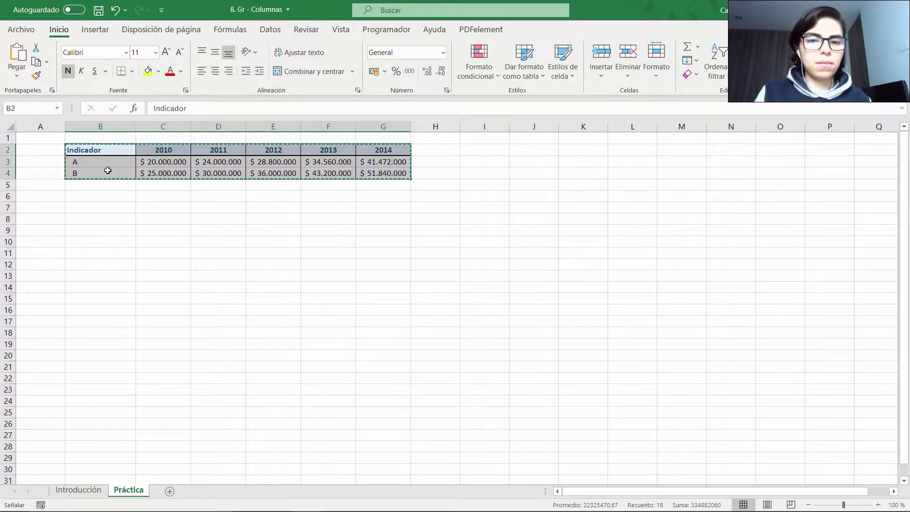
key(ctrl+t)
key(Return)
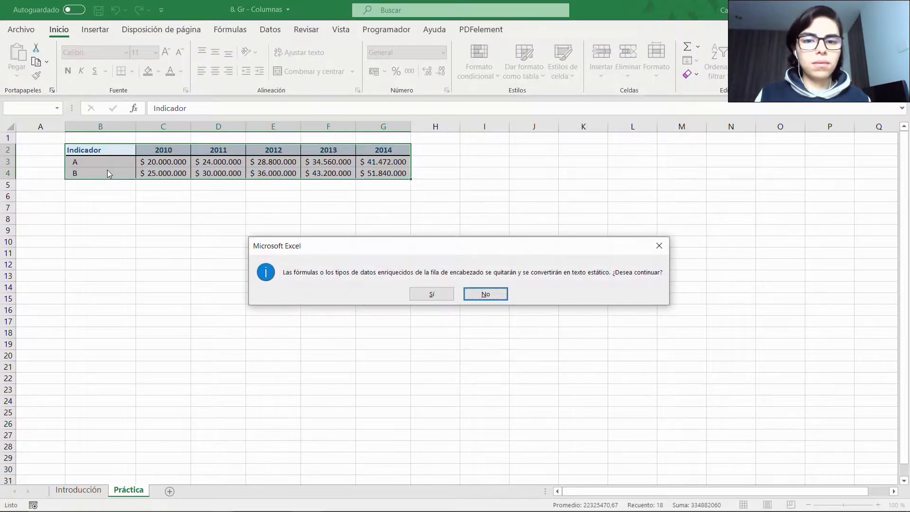
key(s)
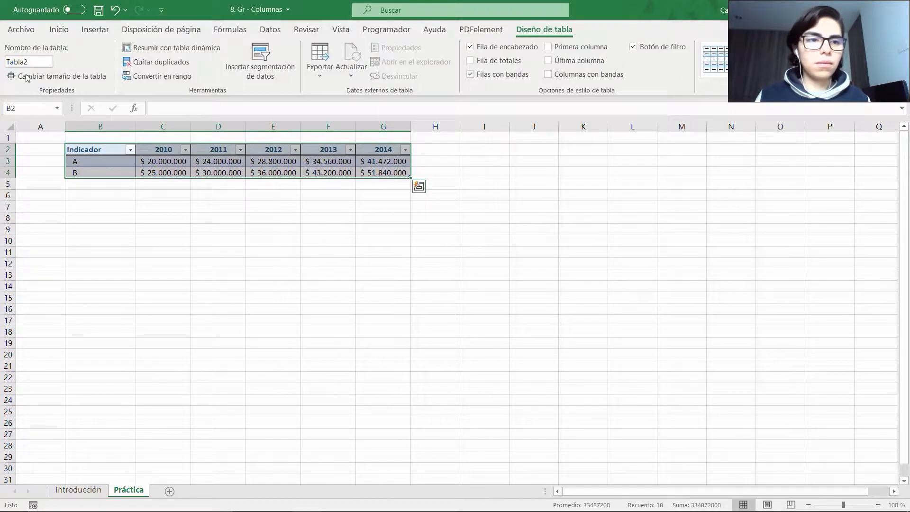
Rename the new table as col_1.
click(37, 62)
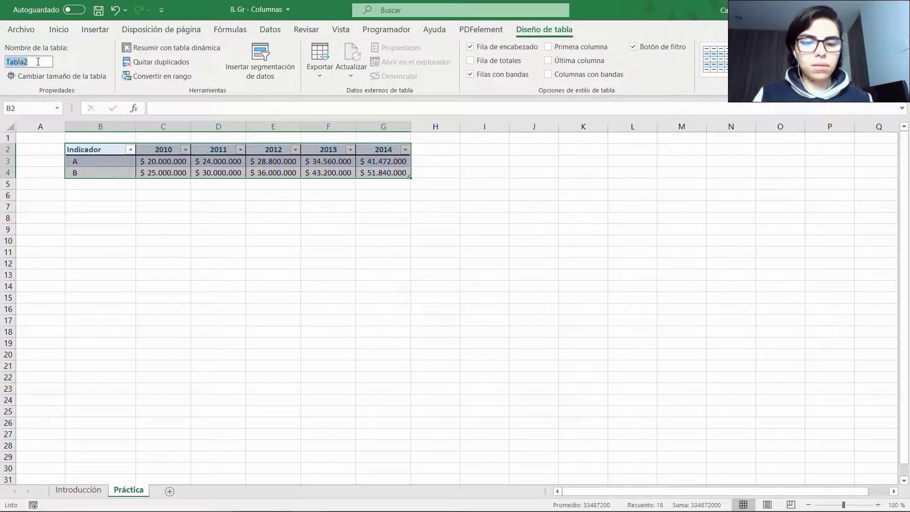
text(CO)
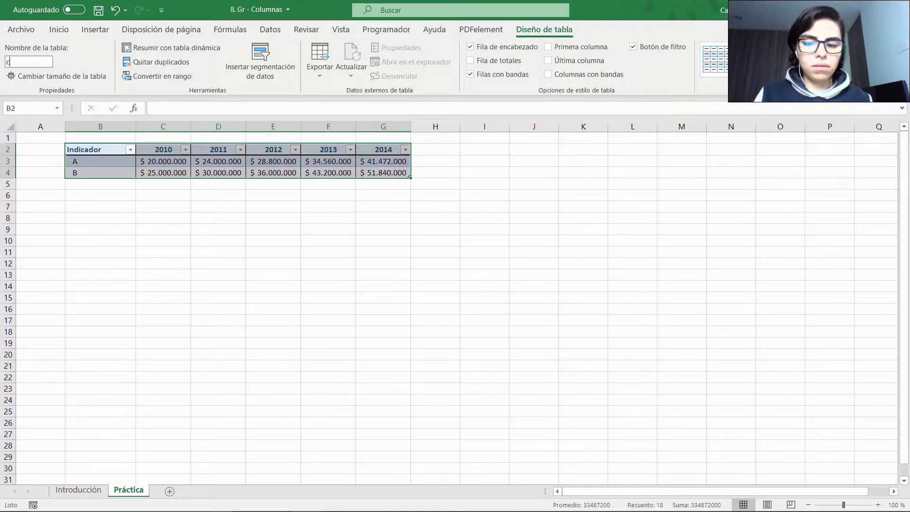
key(Return)
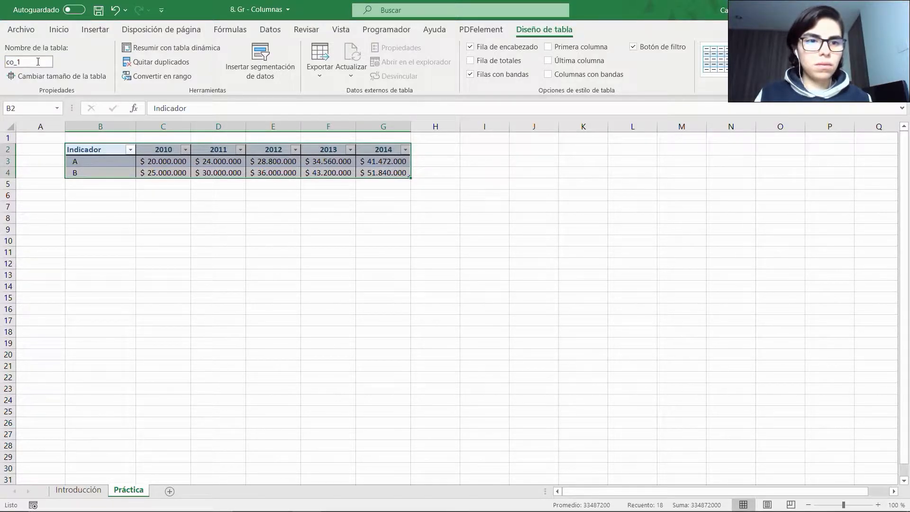
click(38, 61)
key(Left)
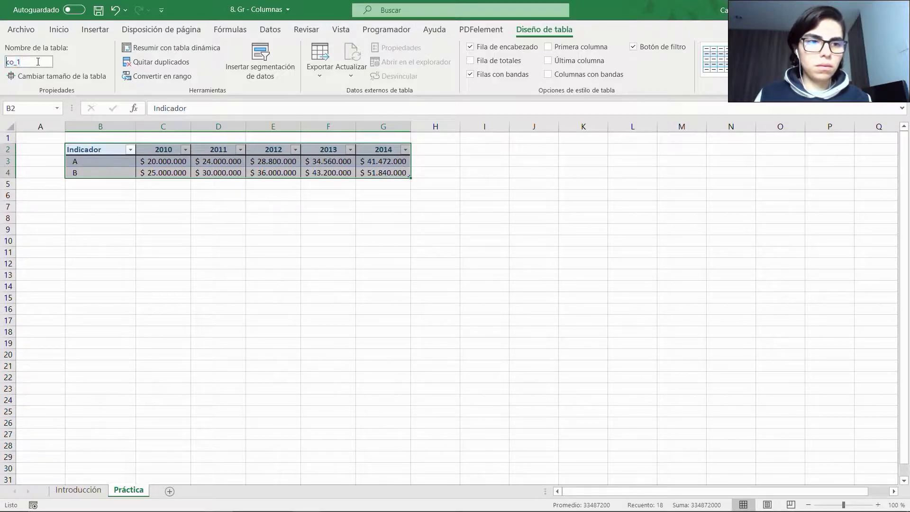
key(Return)
key(Return)
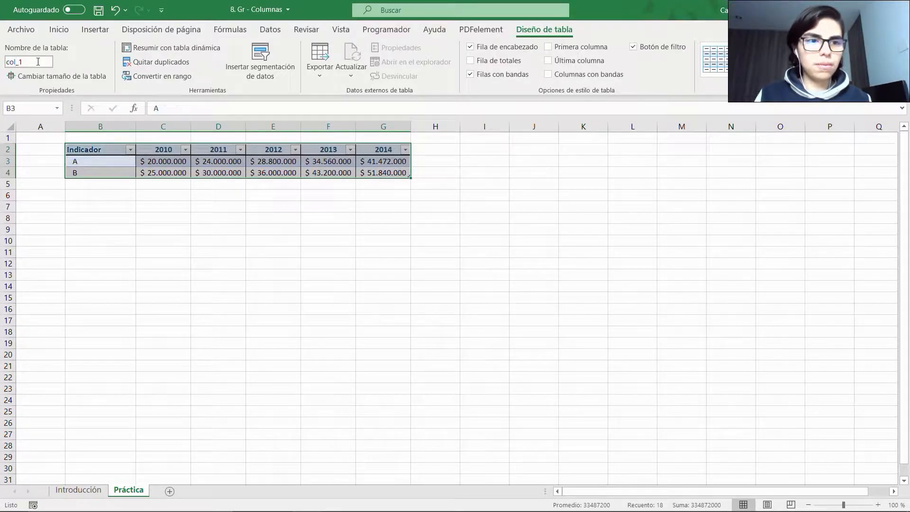
Insert a pivot table based on col_1 in the existing Práctica sheet at cell B6.
key(Down)
key(Down)
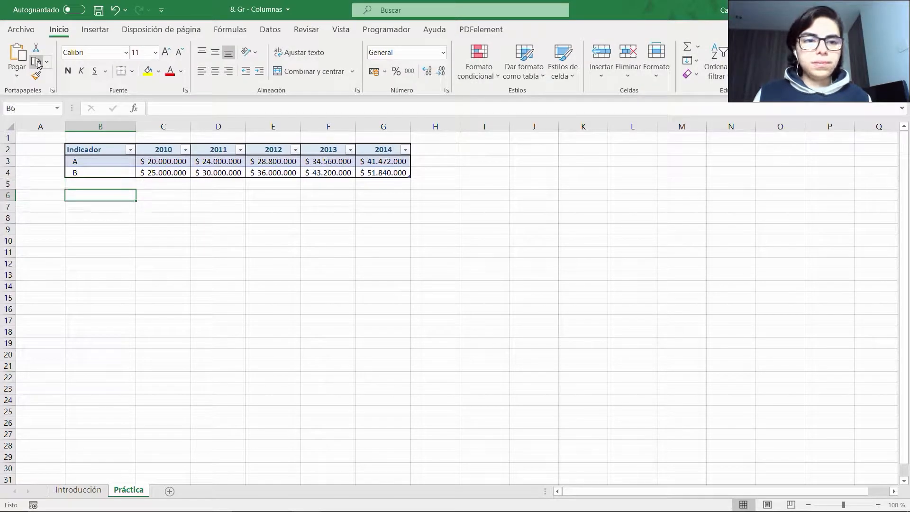
click(95, 29)
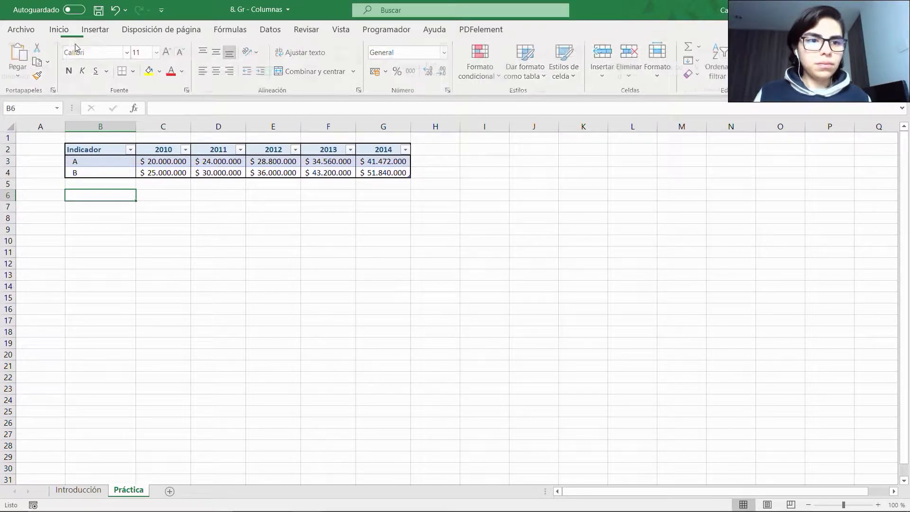
click(21, 62)
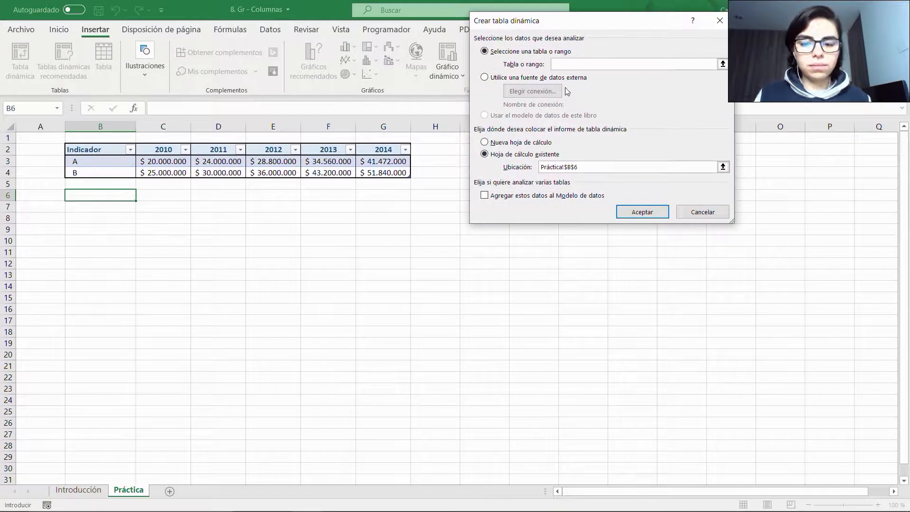
text(col_1)
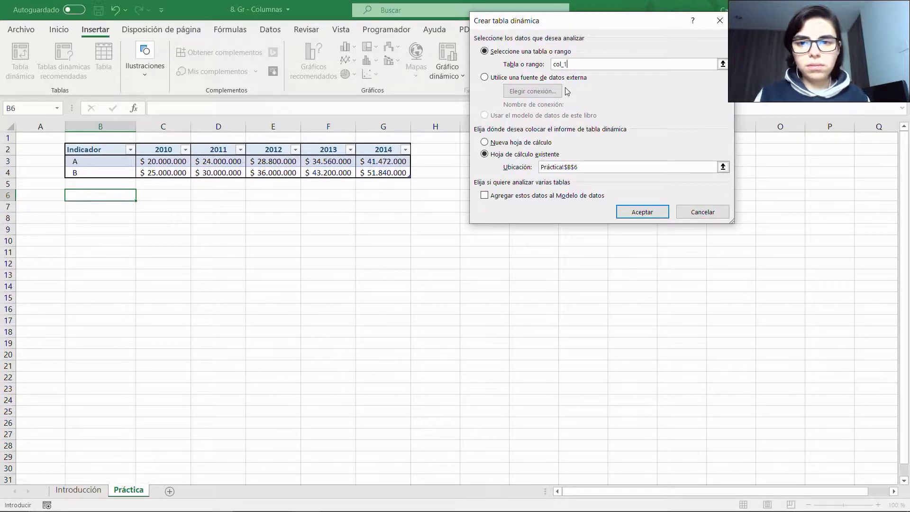
click(659, 214)
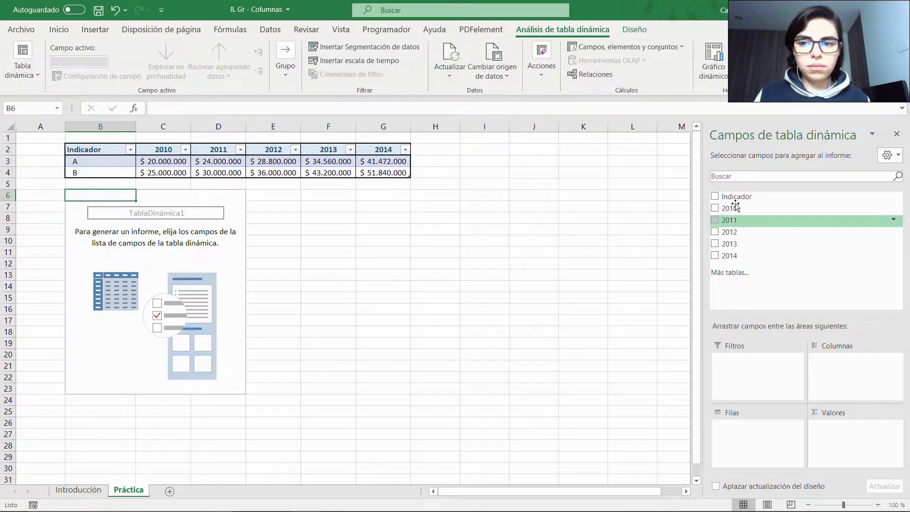
Place Indicador in the pivot table's rows, add the fields 2010 to 2014 as values, and close the field list.
drag(721, 201, 725, 429)
click(713, 211)
click(715, 232)
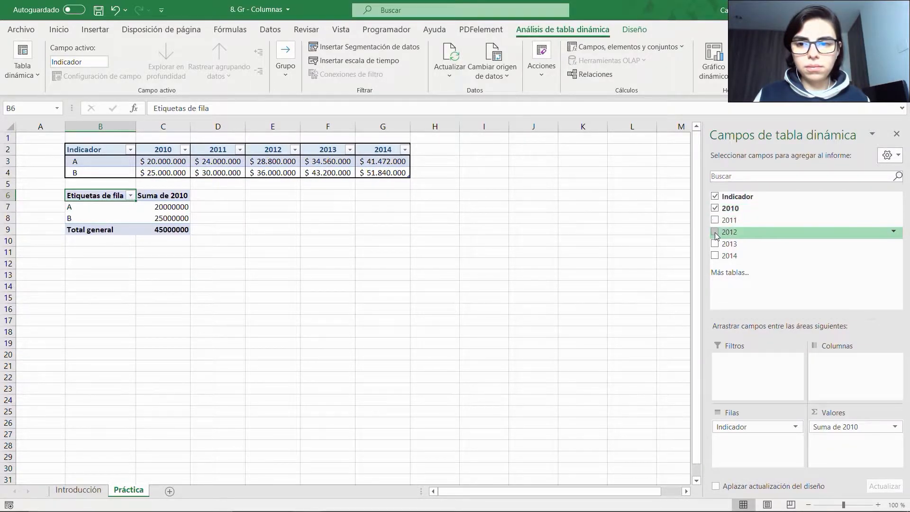
click(715, 220)
click(714, 232)
click(715, 232)
click(715, 244)
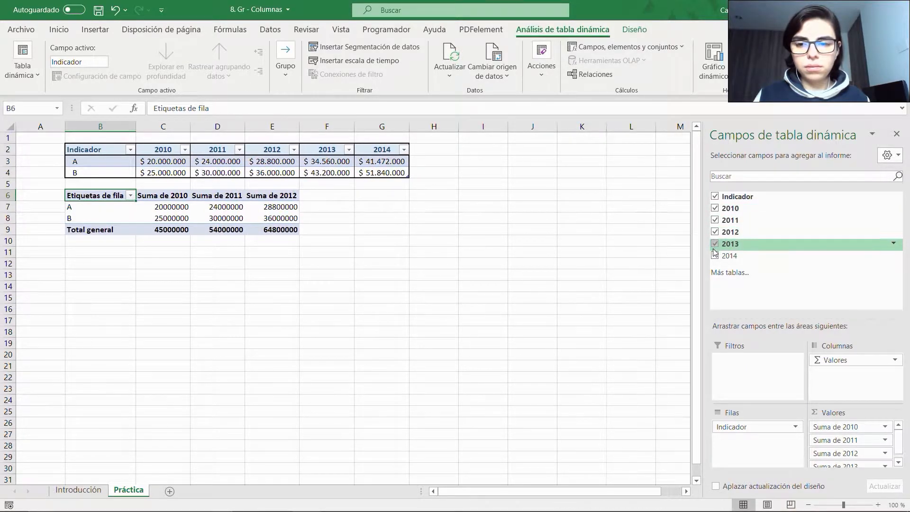
click(715, 255)
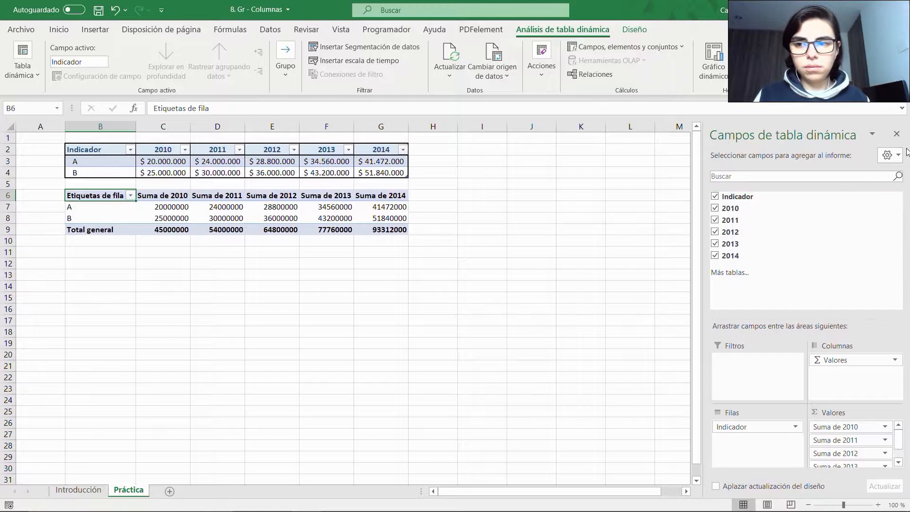
click(897, 134)
Format the pivot table values in C7:G9 as Contabilidad with the $ symbol and 0 decimal places.
click(162, 204)
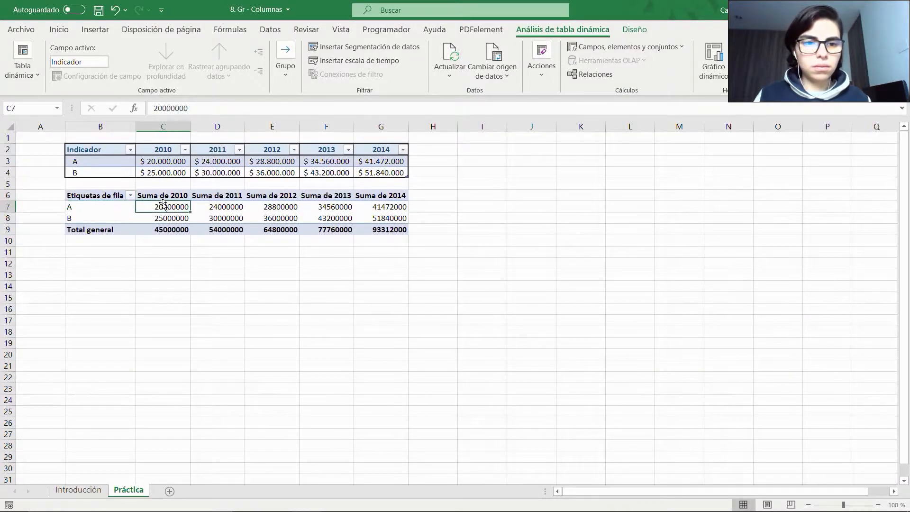
key(ctrl+shift+Right)
key(ctrl+shift+Down)
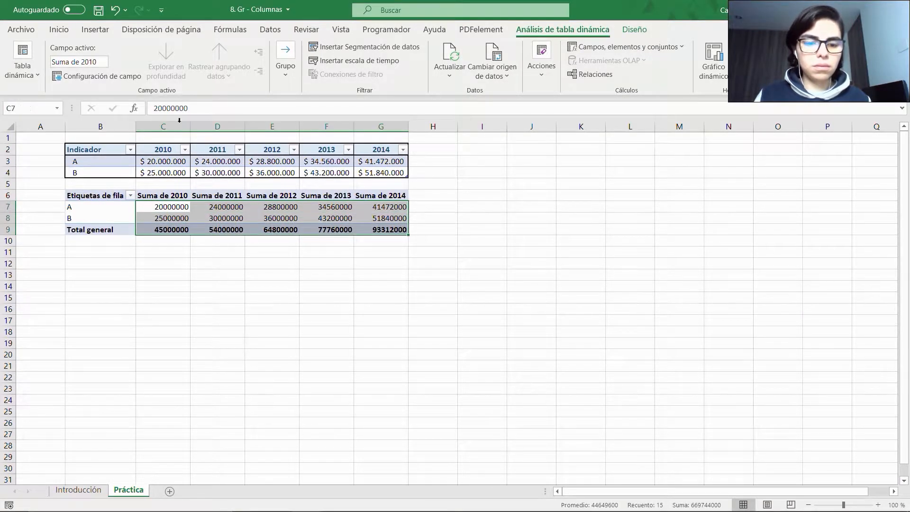
click(64, 32)
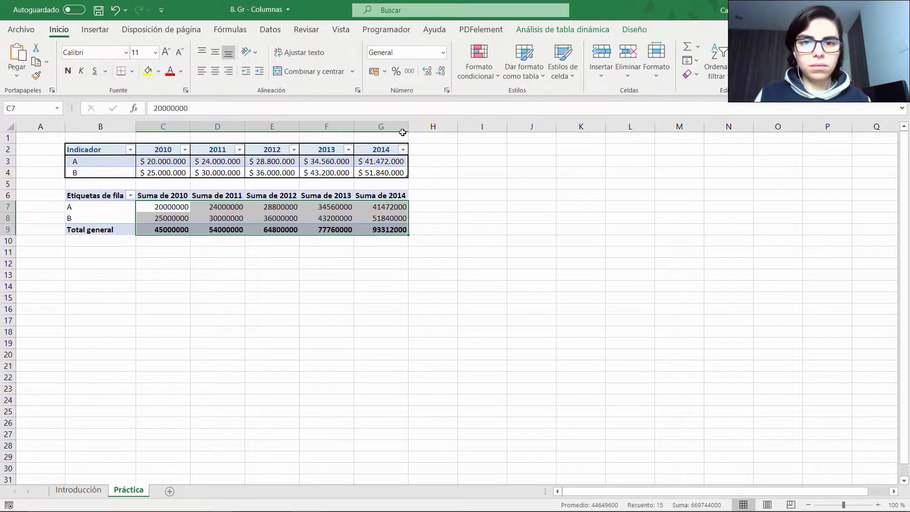
click(446, 91)
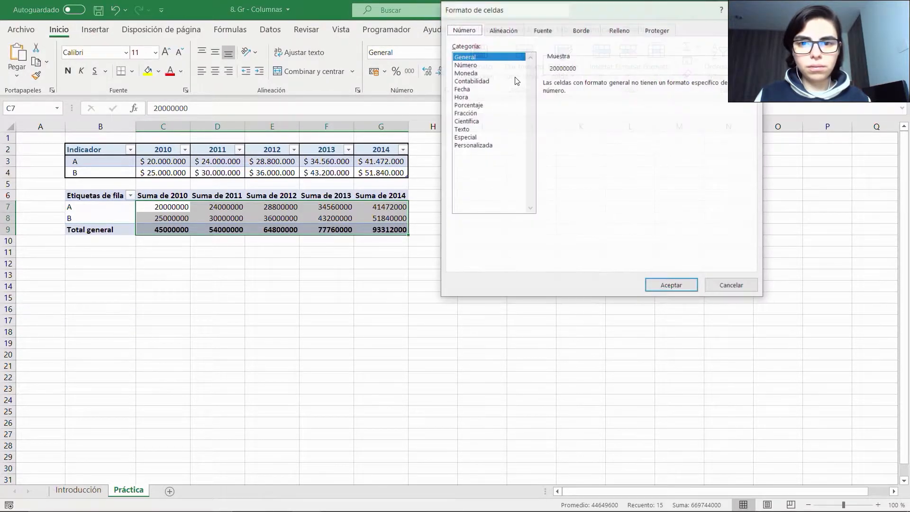
click(493, 82)
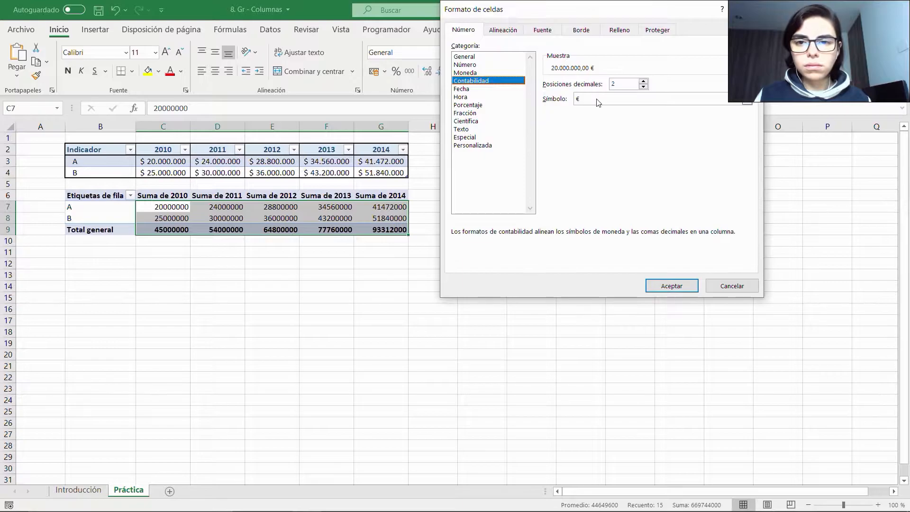
click(598, 99)
click(593, 246)
click(643, 87)
click(644, 87)
click(672, 286)
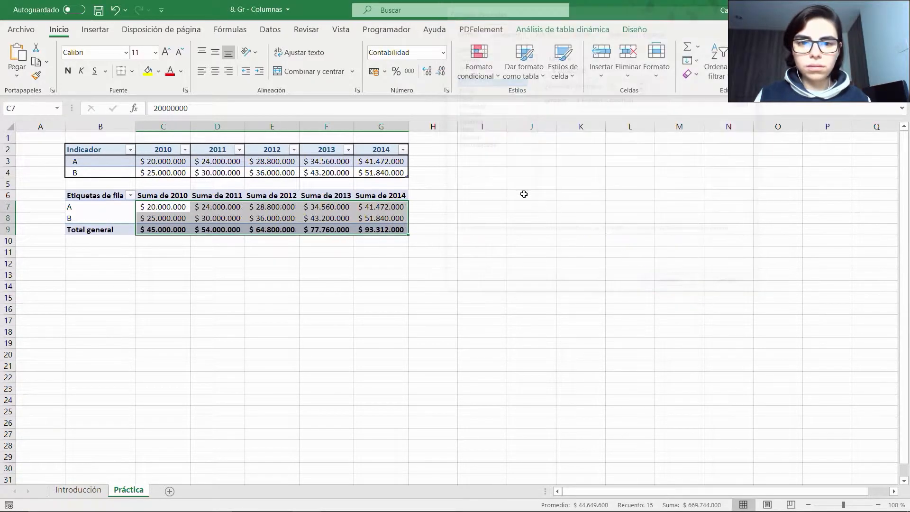
click(96, 251)
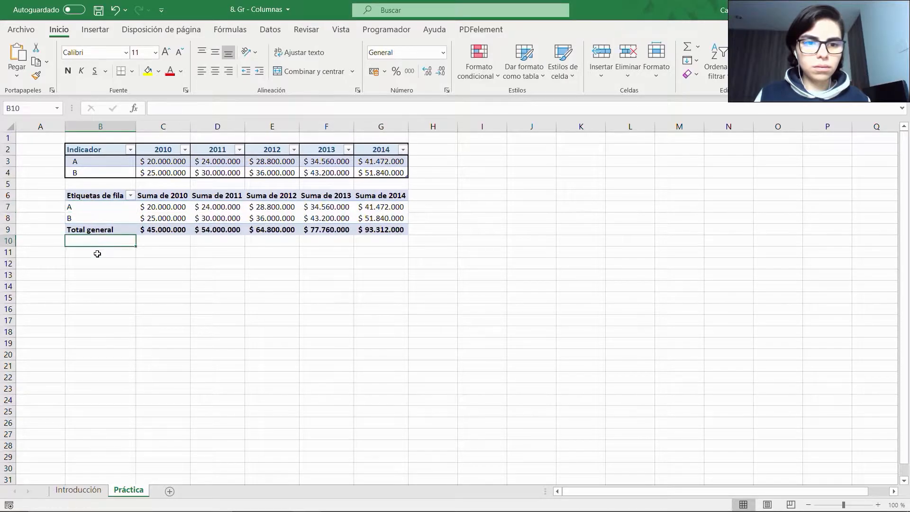
Insert a slicer for the Indicador field from the pivot table.
mouse_move(327, 232)
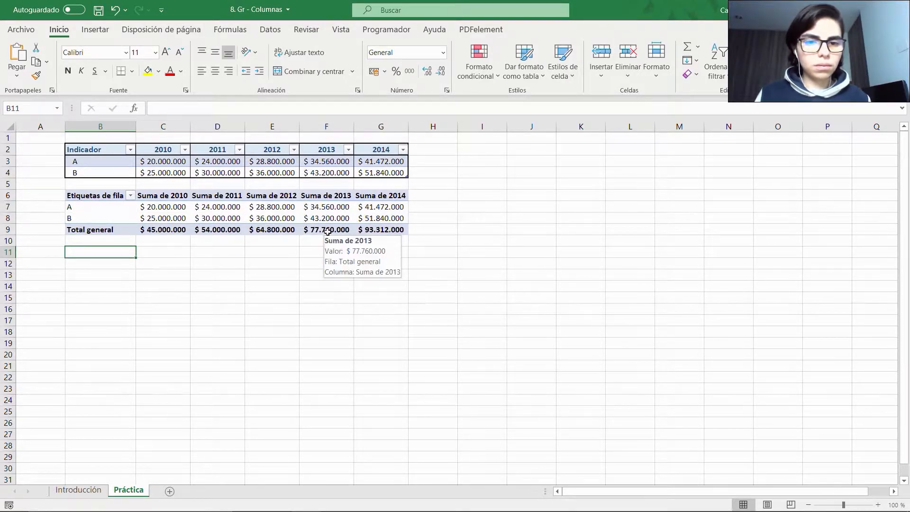
mouse_move(293, 222)
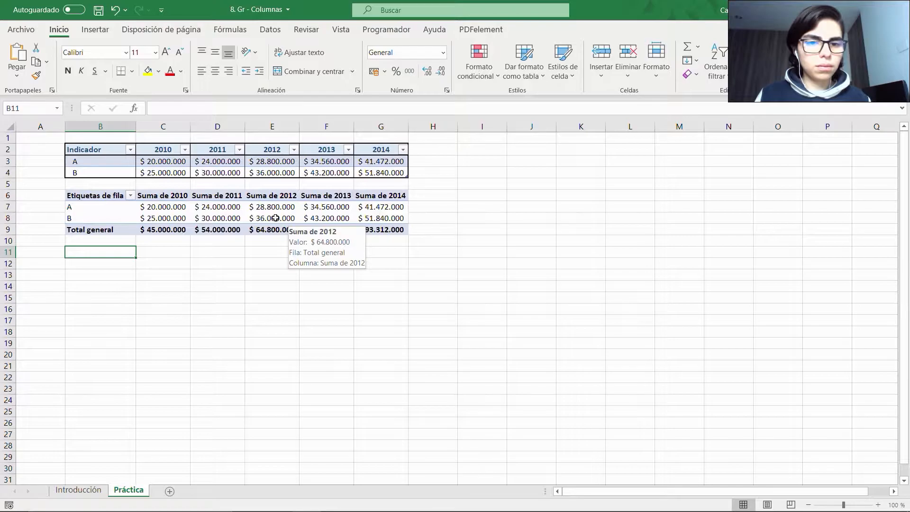
click(196, 232)
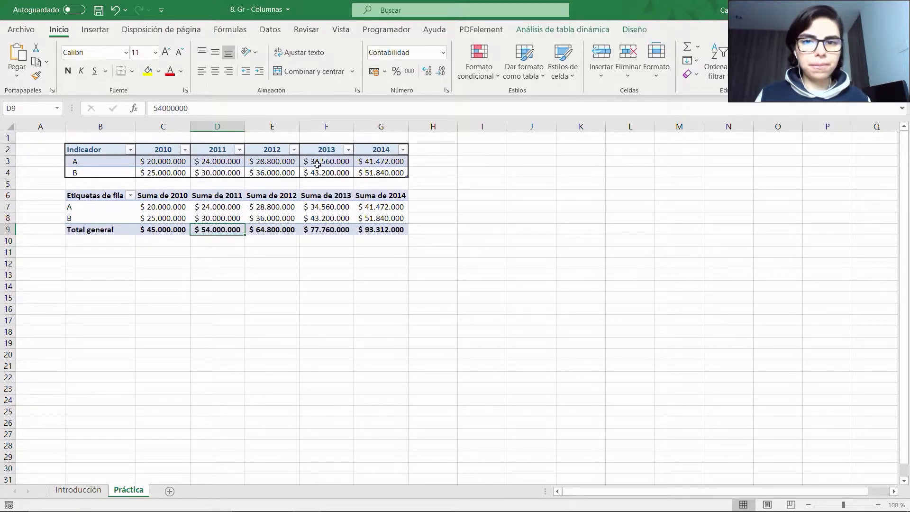
click(533, 29)
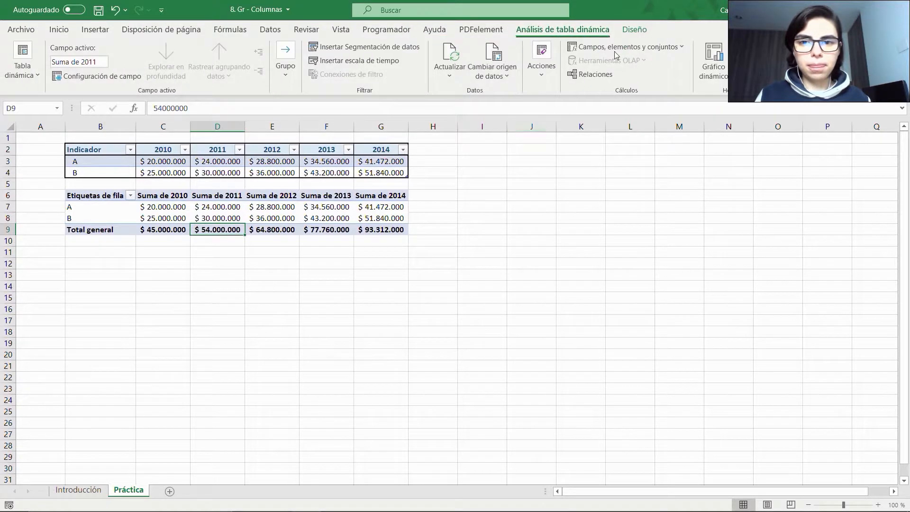
click(403, 52)
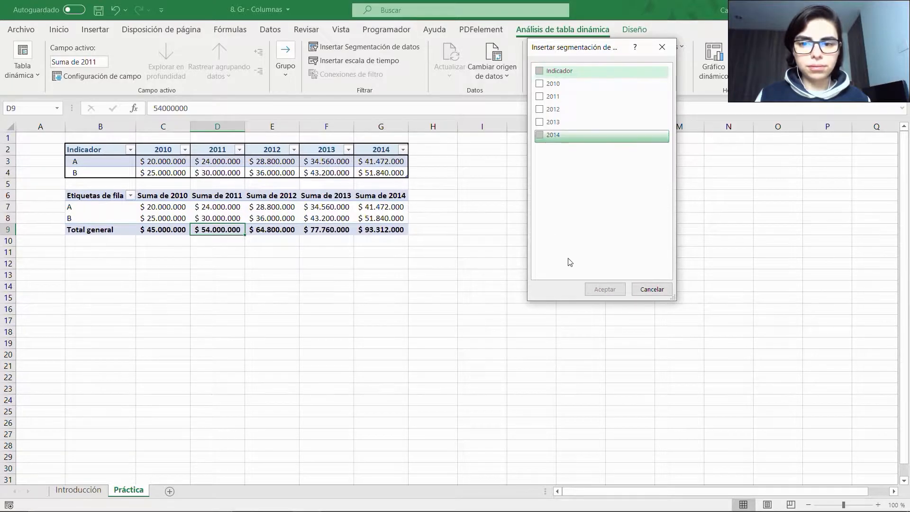
click(547, 72)
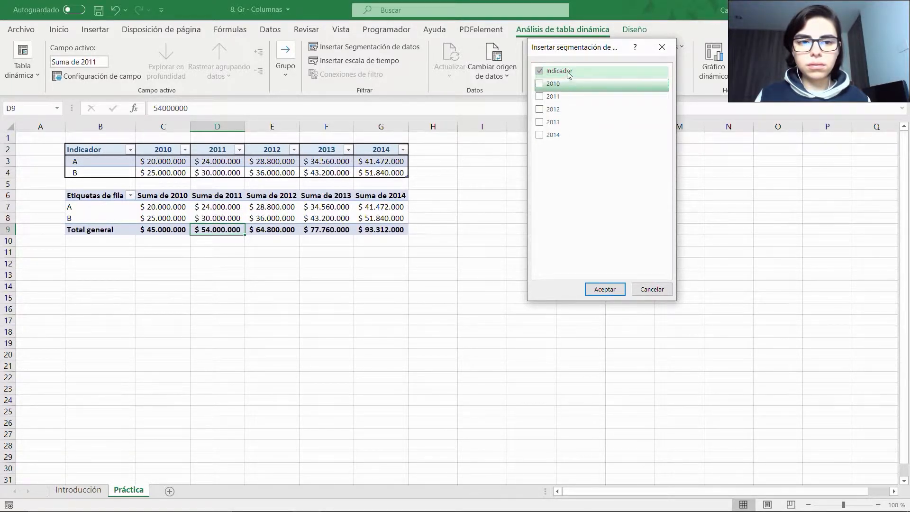
click(600, 288)
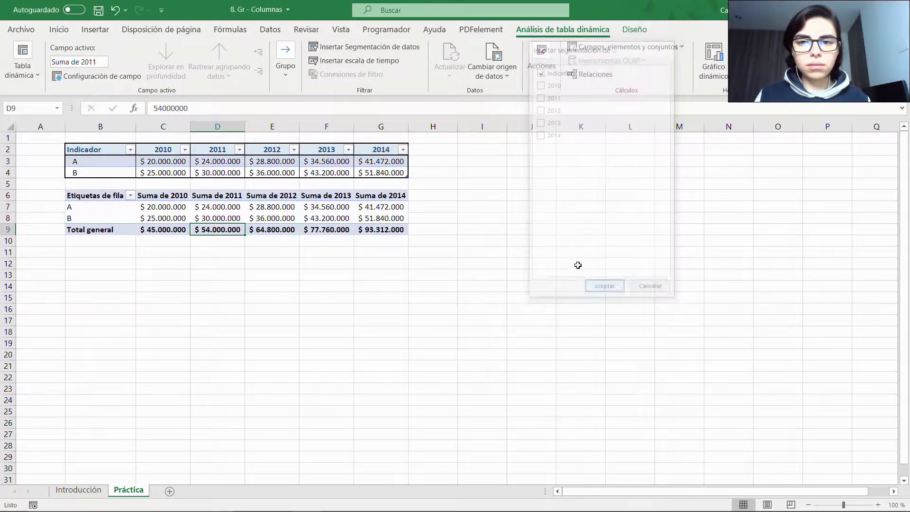
Shrink the Indicador slicer to fit in column H beside the pivot table, and clear its title.
drag(473, 229, 474, 198)
drag(477, 293, 478, 258)
drag(524, 229, 454, 230)
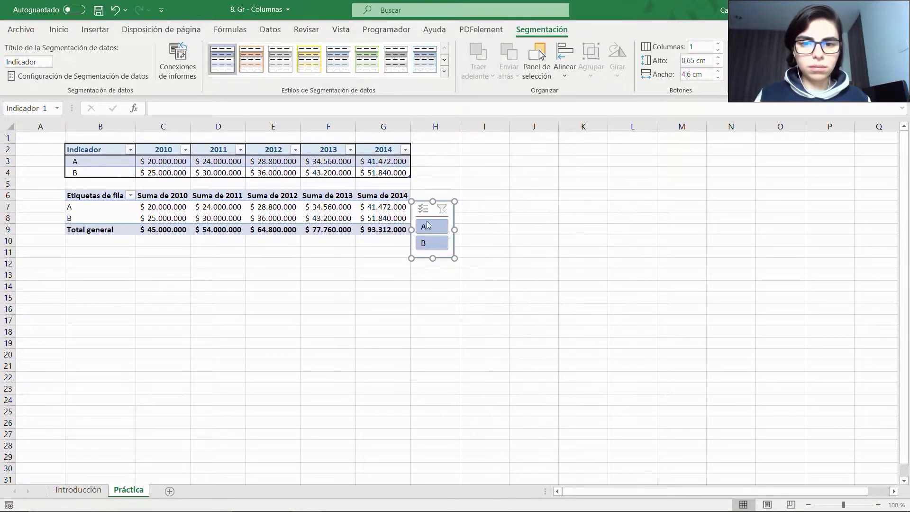
double_click(41, 61)
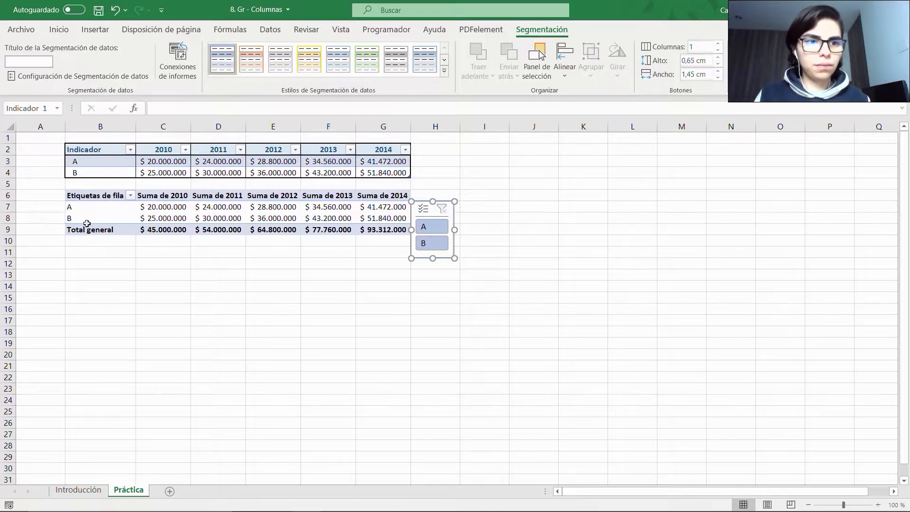
click(142, 332)
Enter the row labels A and B below the pivot table and move them to B12:B13.
click(83, 245)
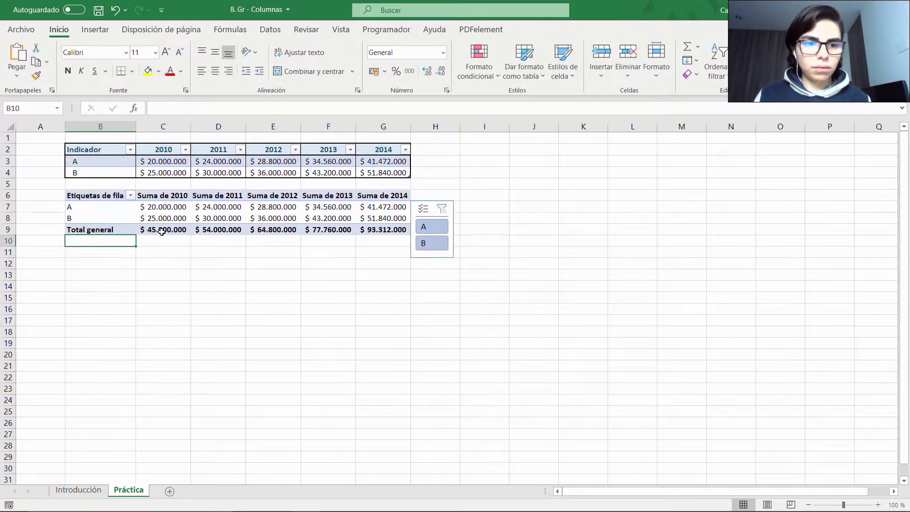
key(Down)
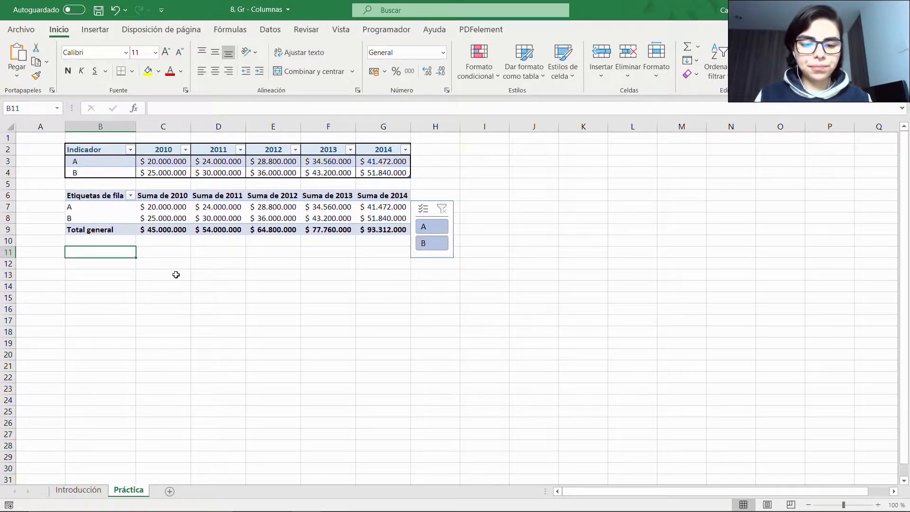
text(A)
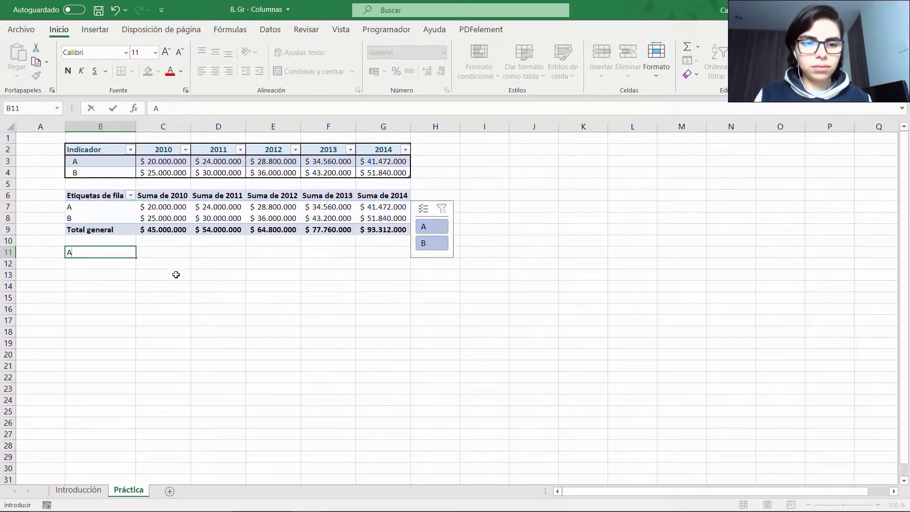
key(Return)
text(B)
key(Return)
key(Up)
key(Up)
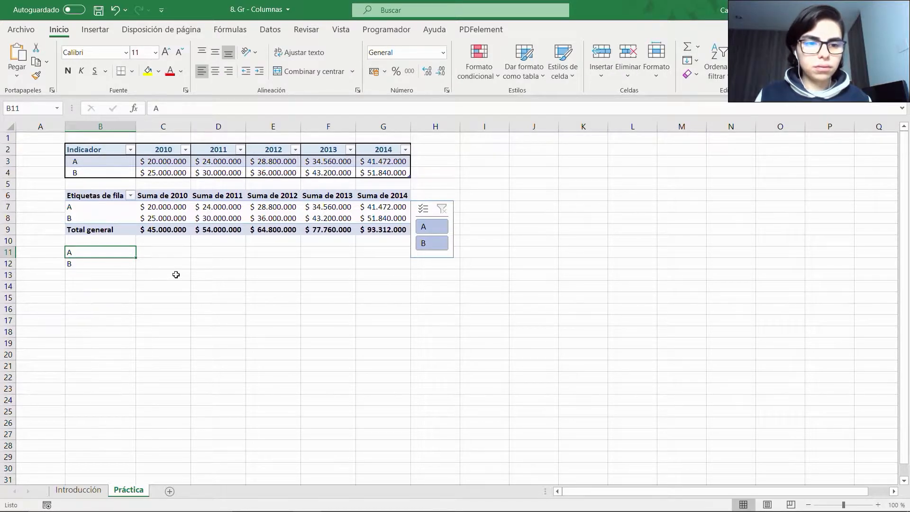
key(shift+Down)
key(ctrl+x)
key(Down)
key(ctrl+v)
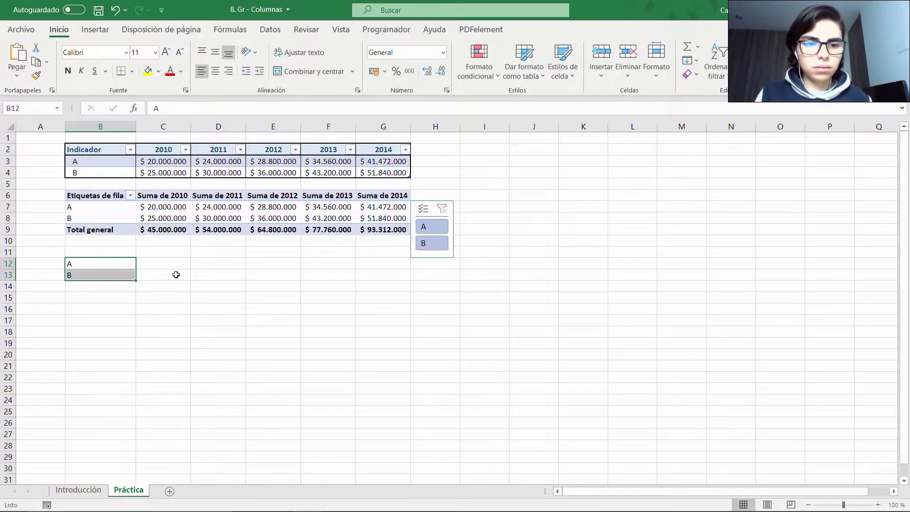
Enter the headers Indicador in B11 and 2010 in C11.
key(Up)
text(I)
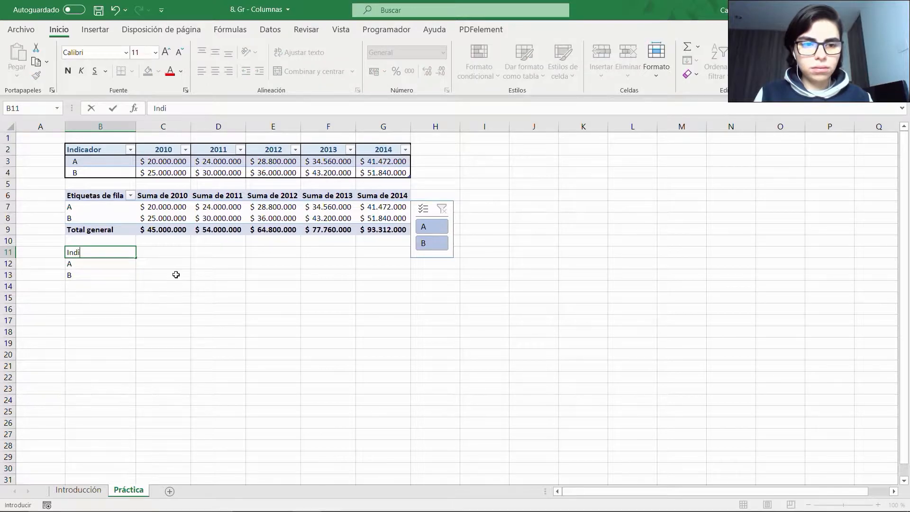
text(ndicador)
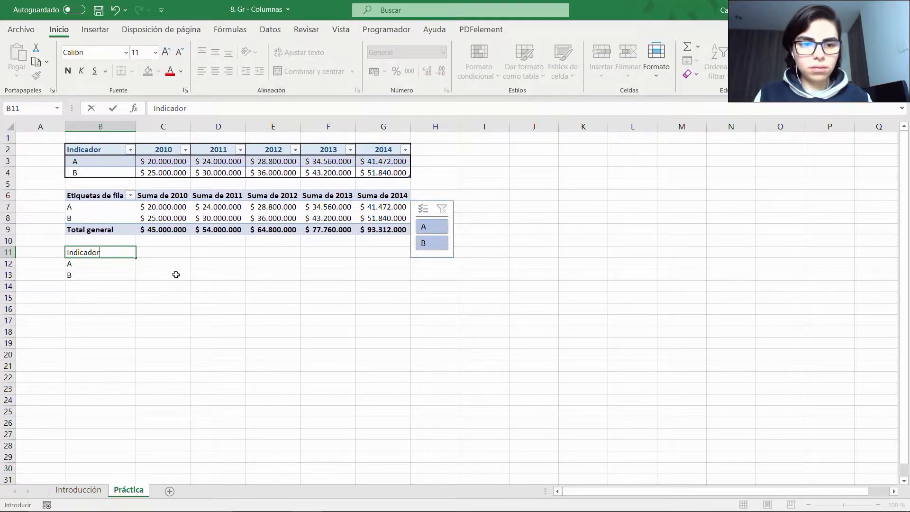
key(Return)
key(Up)
key(Right)
text(2.01010)
key(Tab)
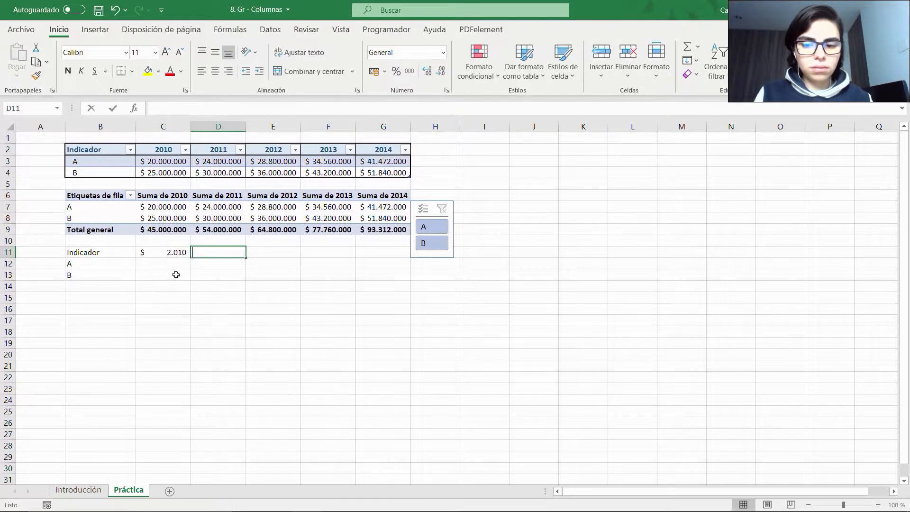
Enter the formula =C11+1 in D11 and copy it across to G11.
text(=C11+1)
key(Return)
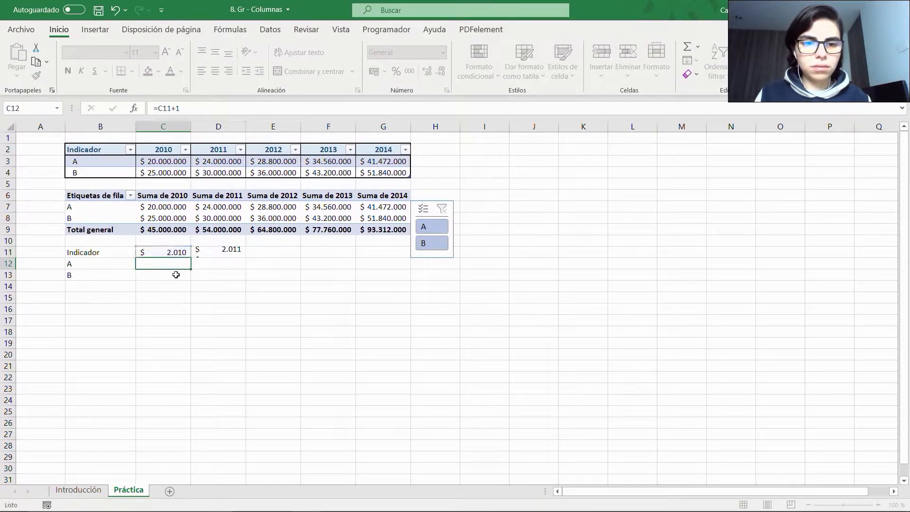
key(Up)
key(Right)
key(ctrl+c)
key(shift+Right)
key(shift+Right)
key(shift+Right)
key(ctrl+v)
key(Escape)
Set the number format of the year headers in C11:G11 to General.
key(Left)
key(ctrl+shift+Right)
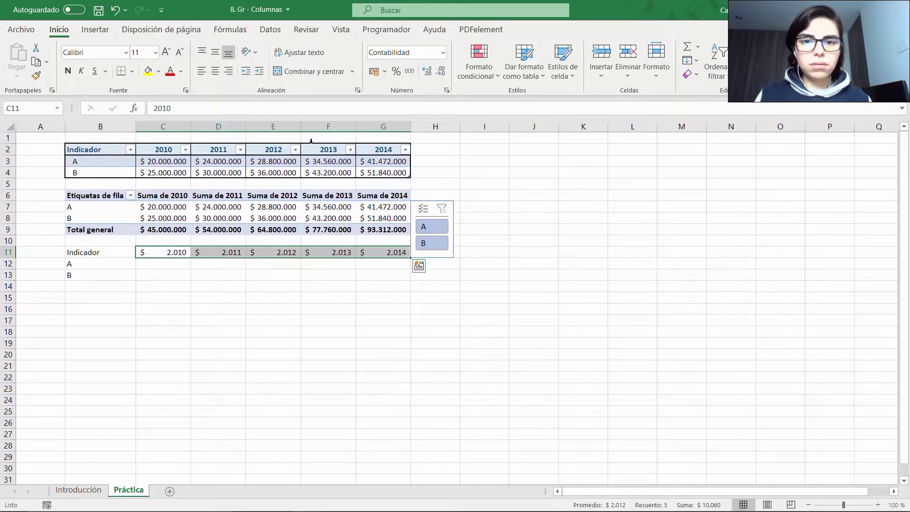
click(444, 53)
click(386, 70)
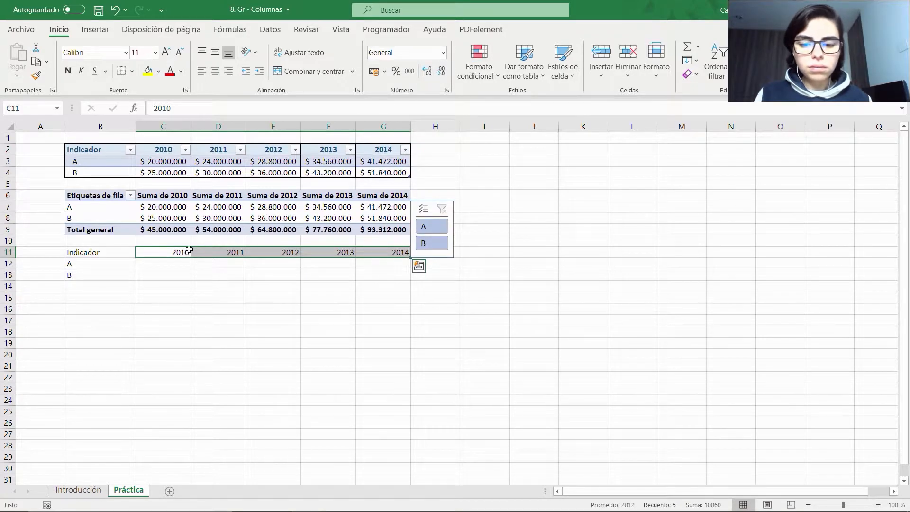
Make the year headers in C11:G11 bold and centred, and make the Indicador header in B11 bold.
key(ctrl+n)
key(alt+o)
key(a)
key(c)
key(Left)
key(ctrl+n)
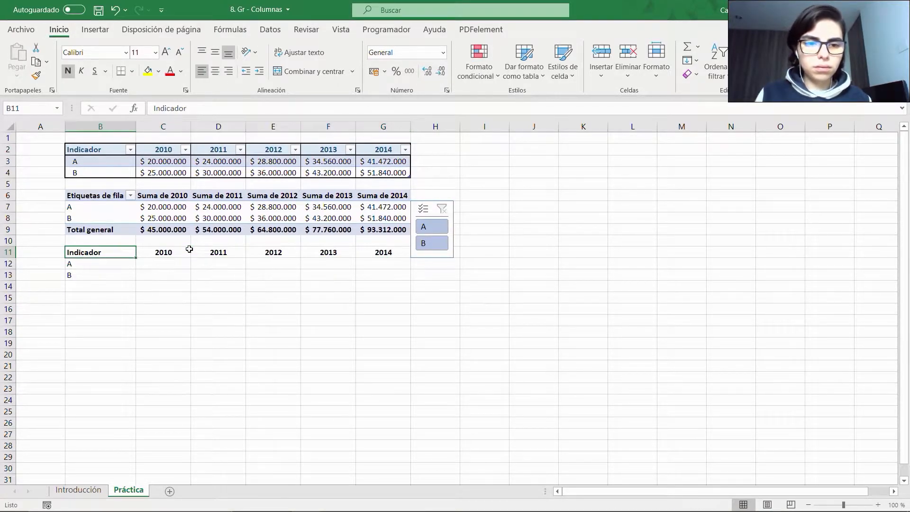
Give the header row B11:G11 a light blue fill and a blue font colour.
key(shift+Right)
key(shift+Right)
key(shift+Right)
key(shift+Right)
key(shift+Right)
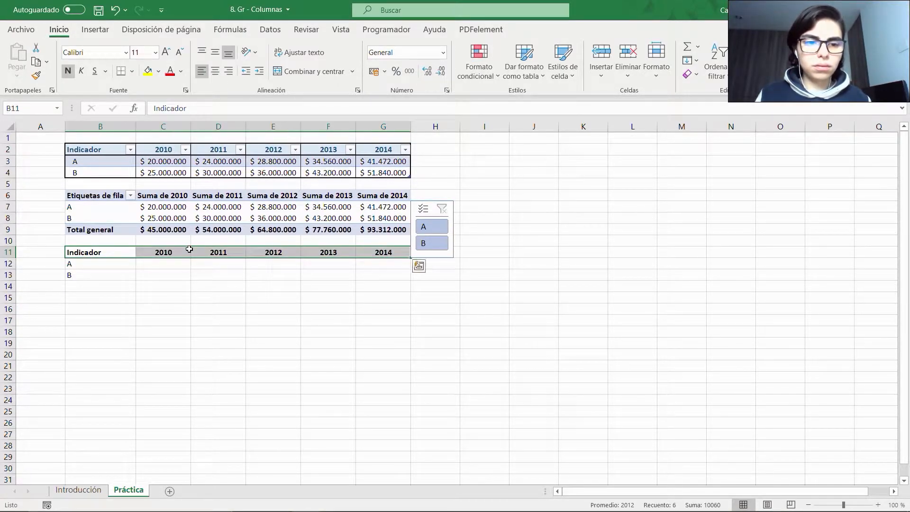
click(158, 71)
click(222, 115)
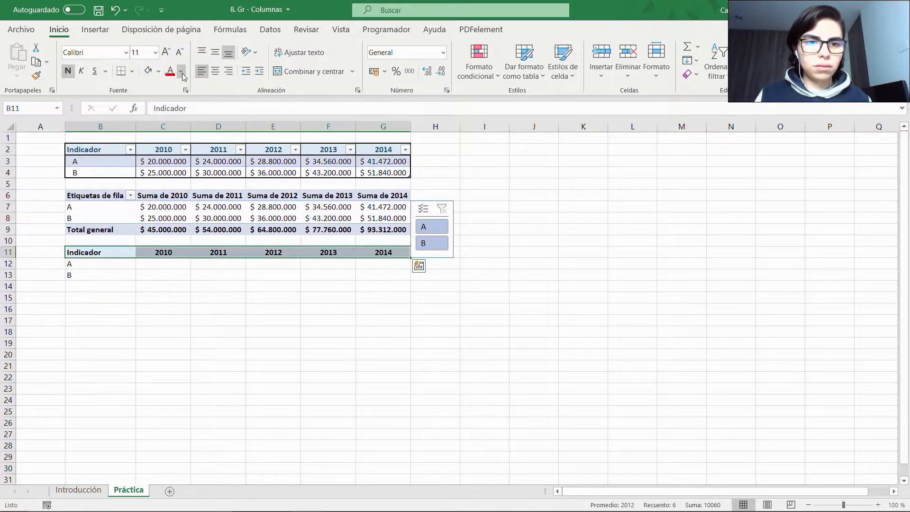
click(181, 72)
click(245, 157)
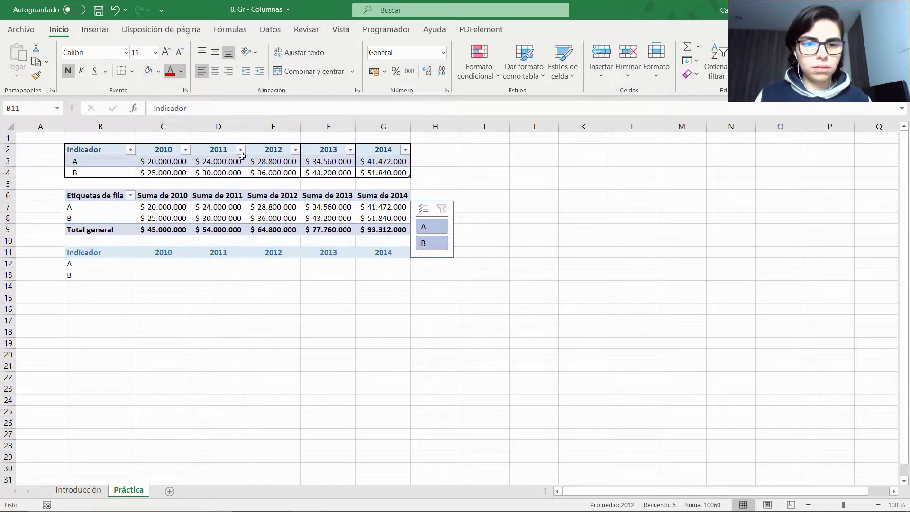
Link C12 to the pivot table's 2010 value for A in C7 with the IMPORTARDATOSDINAMICOS formula.
click(87, 263)
key(Right)
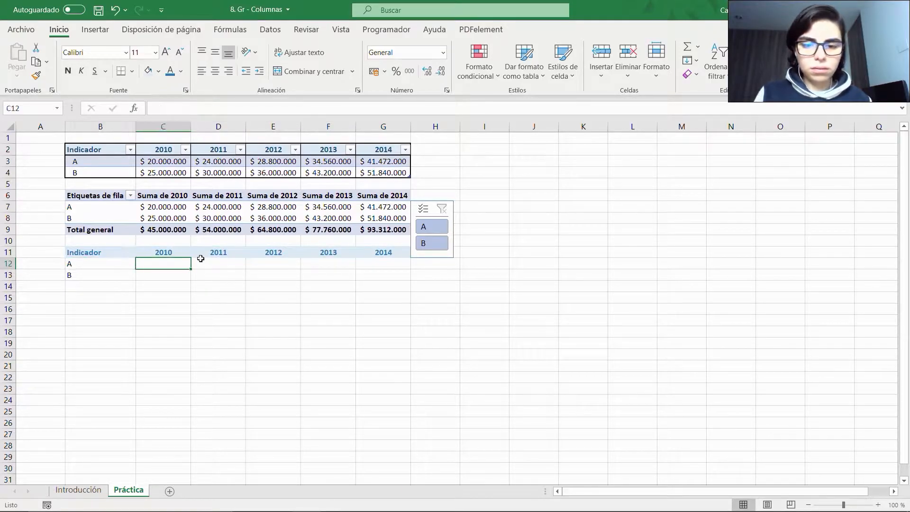
text(=)
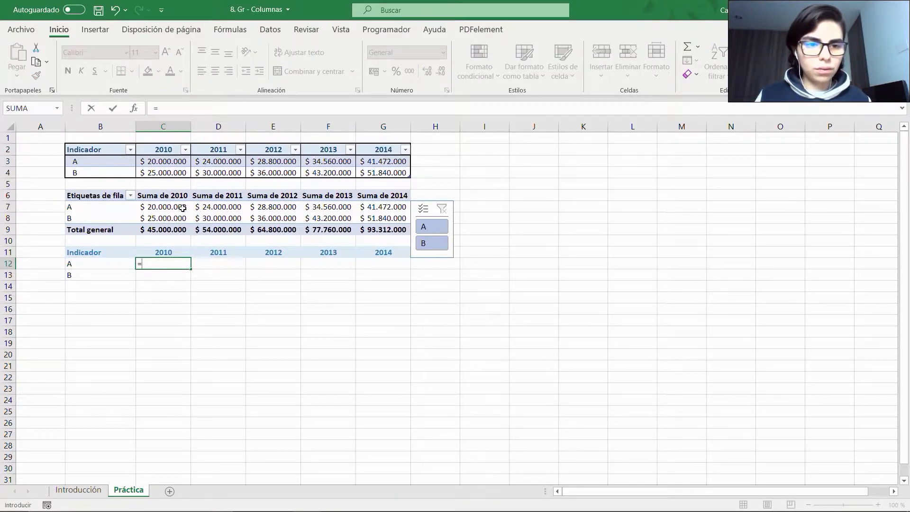
click(179, 208)
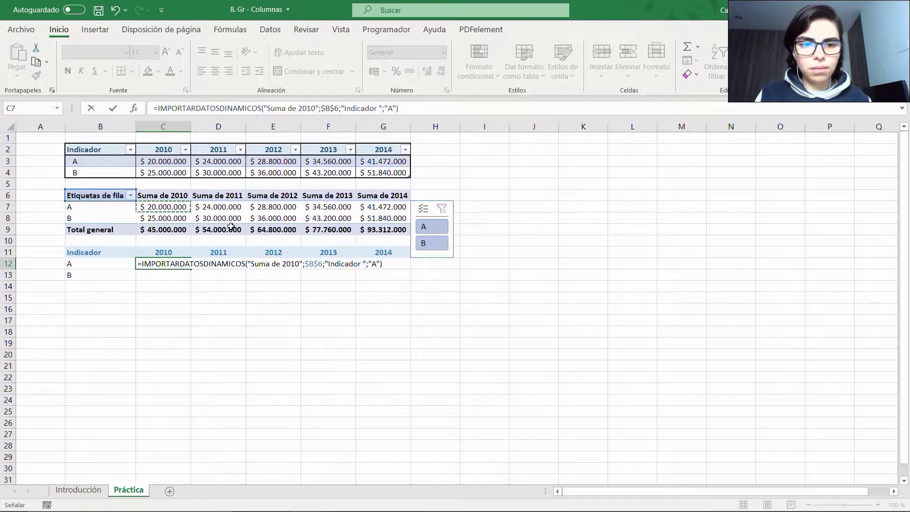
key(Return)
key(Up)
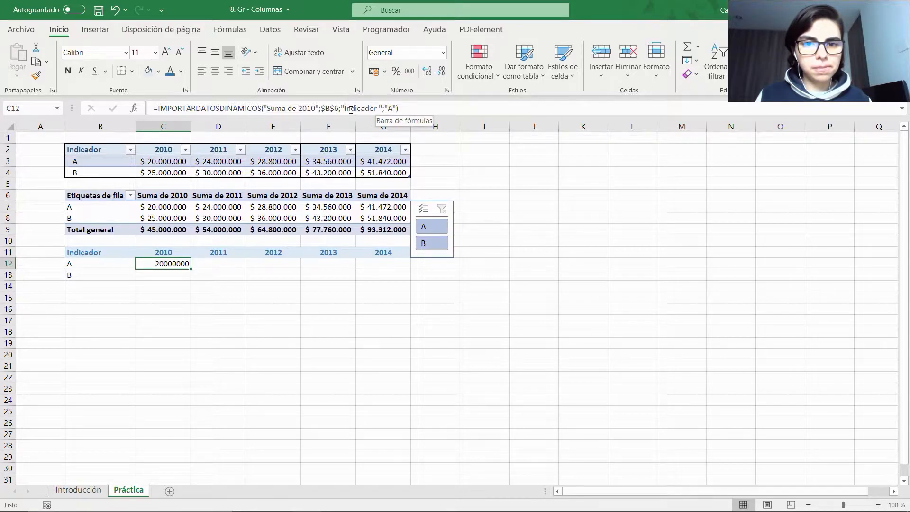
Copy the pivot lookup formula from C12 into the remaining year cells of row A, D12:G12.
key(ctrl+c)
key(Up)
key(Right)
key(Right)
key(Right)
key(Right)
key(Down)
key(shift+Left)
key(shift+Left)
key(shift+Left)
key(shift+Left)
key(ctrl+v)
key(Escape)
key(Left)
key(Left)
key(Left)
Change the data field in the row A formulas to Suma de 2011 in D12 and Suma de 2012 in E12.
click(318, 109)
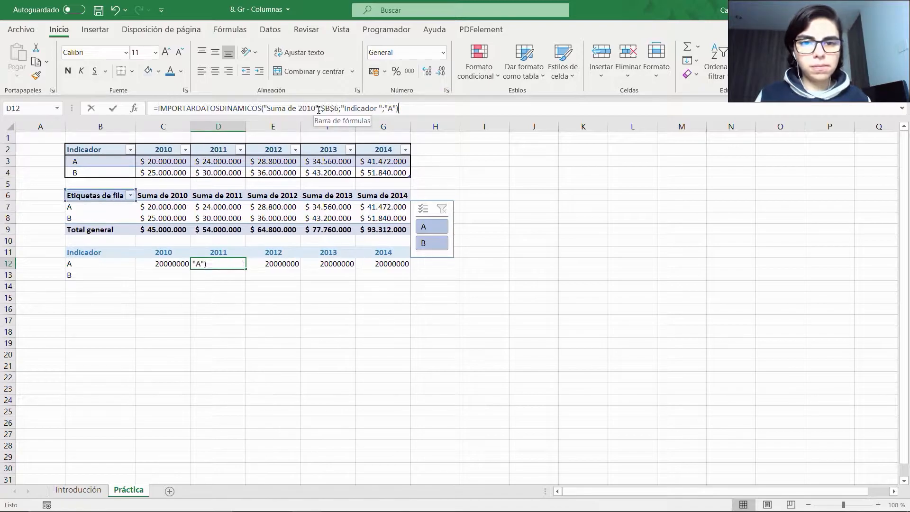
key(BackSpace)
text(1)
key(Tab)
click(319, 110)
key(BackSpace)
text(2)
key(Tab)
Change the data field in the row A formulas to Suma de 2013 in F12 and Suma de 2014 in G12.
click(319, 108)
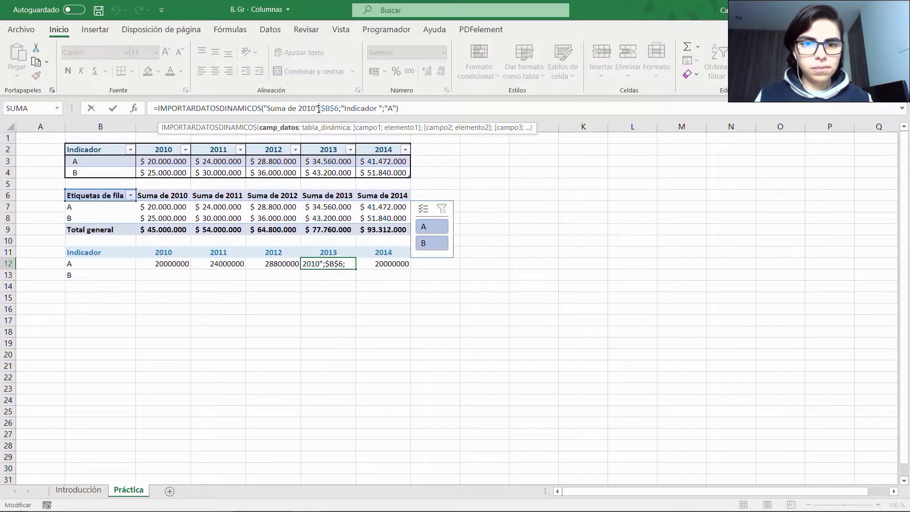
key(BackSpace)
text(3)
key(Tab)
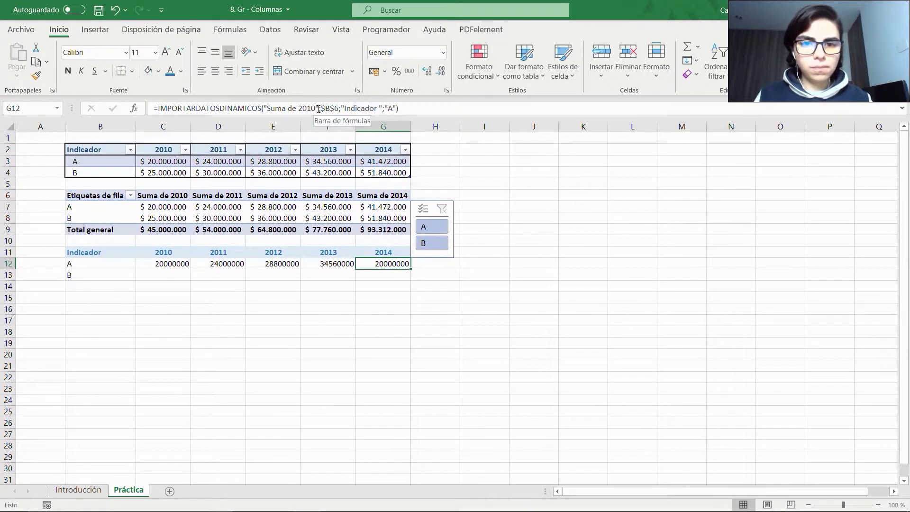
click(318, 108)
key(BackSpace)
text(4)
key(Return)
Link C13 to the pivot table's 2010 value for B in C8 with the IMPORTARDATOSDINAMICOS formula.
key(Up)
key(Left)
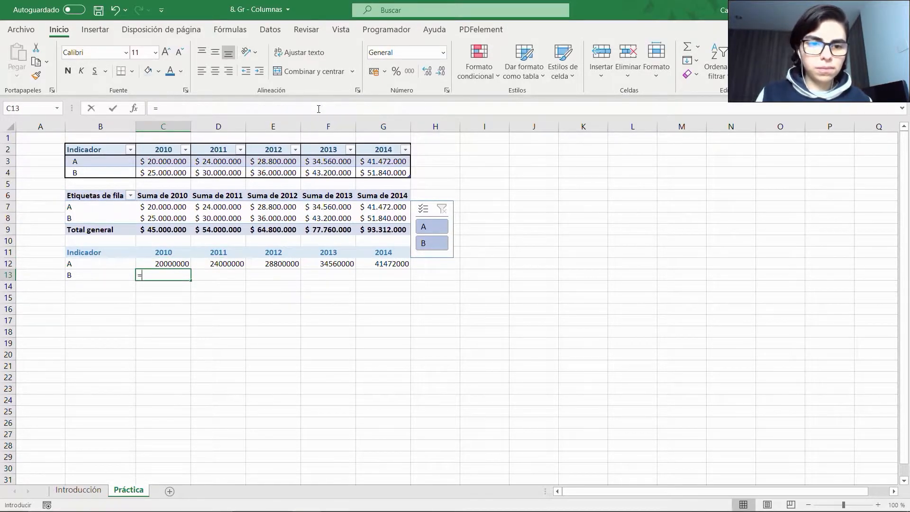
text(=)
key(Up)
key(Up)
key(Up)
key(Up)
key(Down)
key(Up)
key(Up)
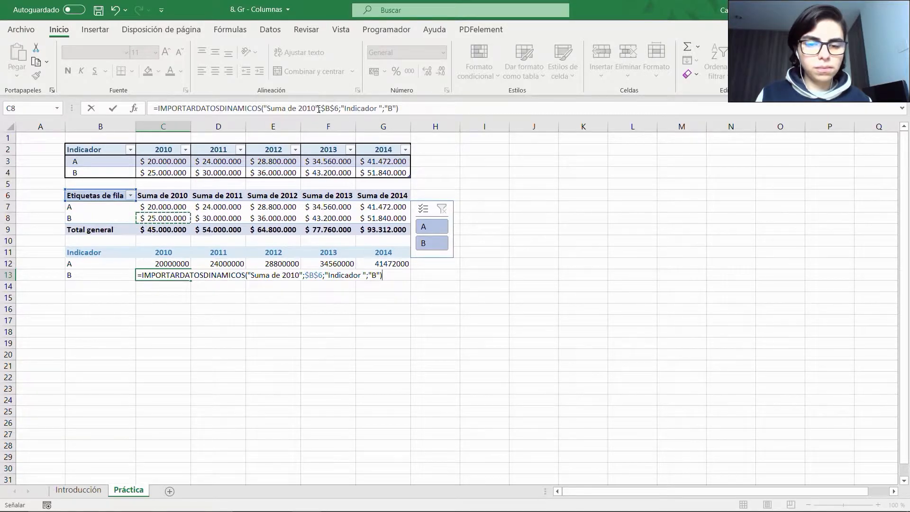
key(ctrl+Return)
Wrap the pivot lookup formula in C13 in SI.ERROR with 0 as the fallback value.
click(319, 109)
key(Home)
text(SI)
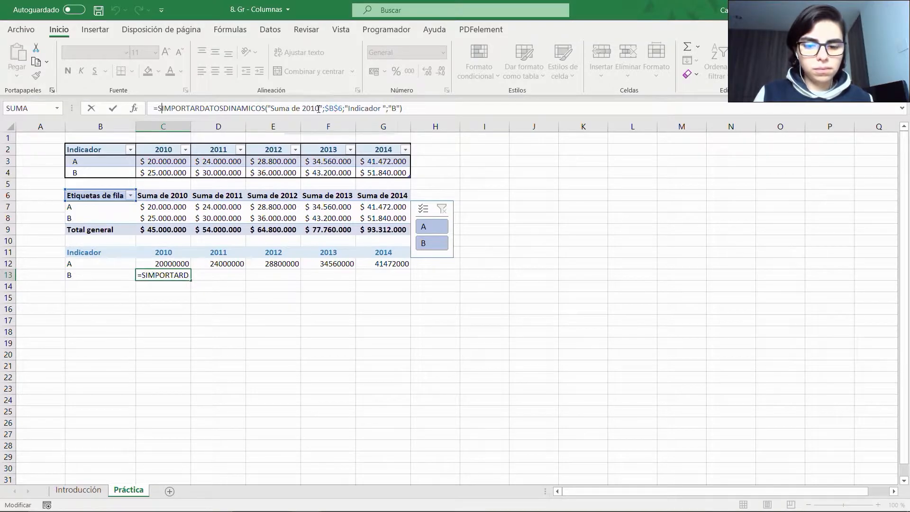
key(Down)
key(Down)
key(Tab)
key(End)
text(;0))
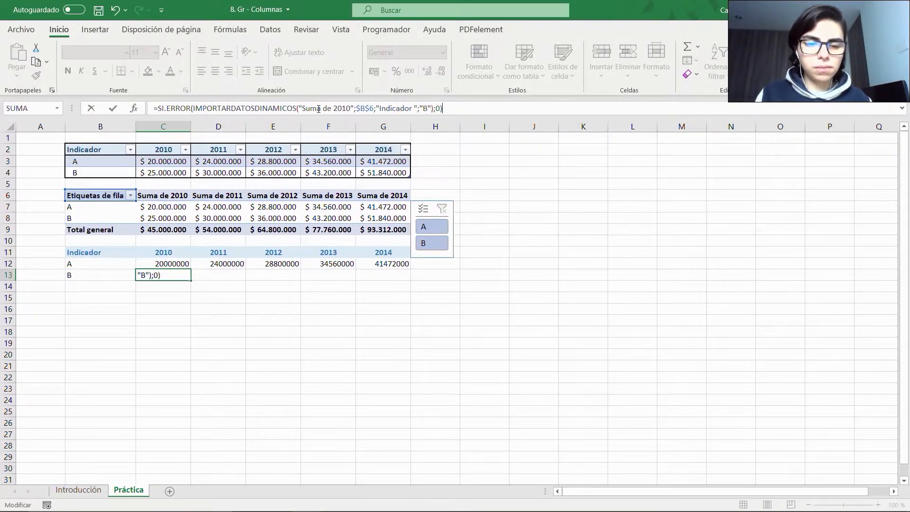
key(Return)
Copy the C13 formula into the remaining year cells of row B, D13:G13.
key(Up)
key(ctrl+c)
key(Up)
key(Down)
key(Right)
key(Right)
key(Right)
key(Right)
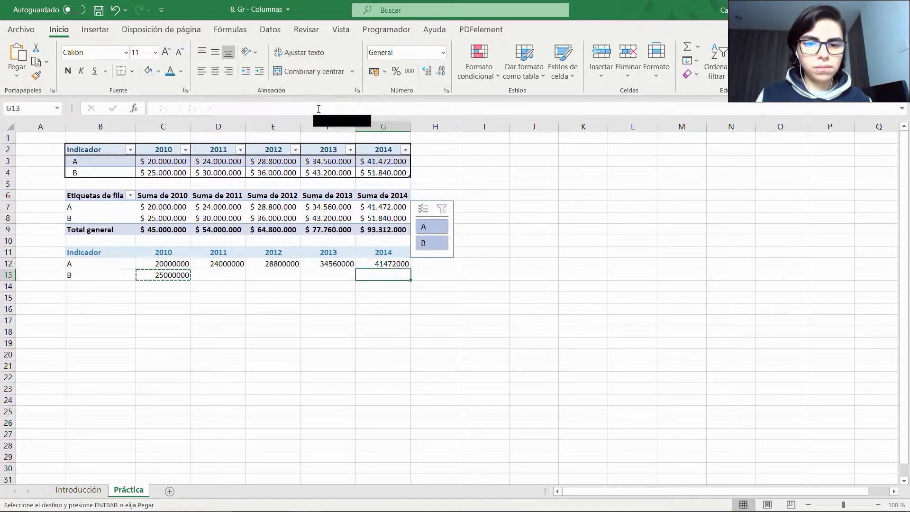
key(shift+Left)
key(shift+Left)
key(shift+Left)
key(shift+Left)
key(ctrl+v)
key(Left)
key(Escape)
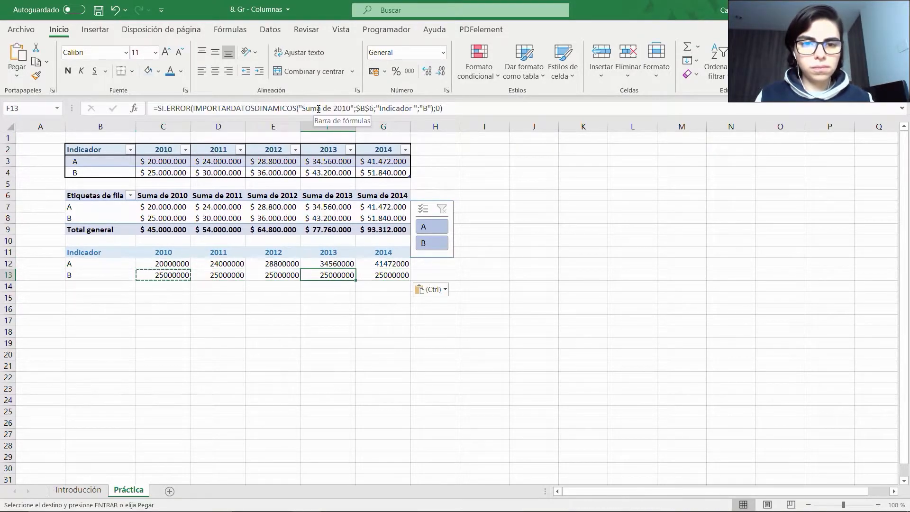
Change the data field in the row B formulas to Suma de 2011 in D13 and Suma de 2012 in E13.
key(Left)
key(Left)
key(F2)
click(319, 109)
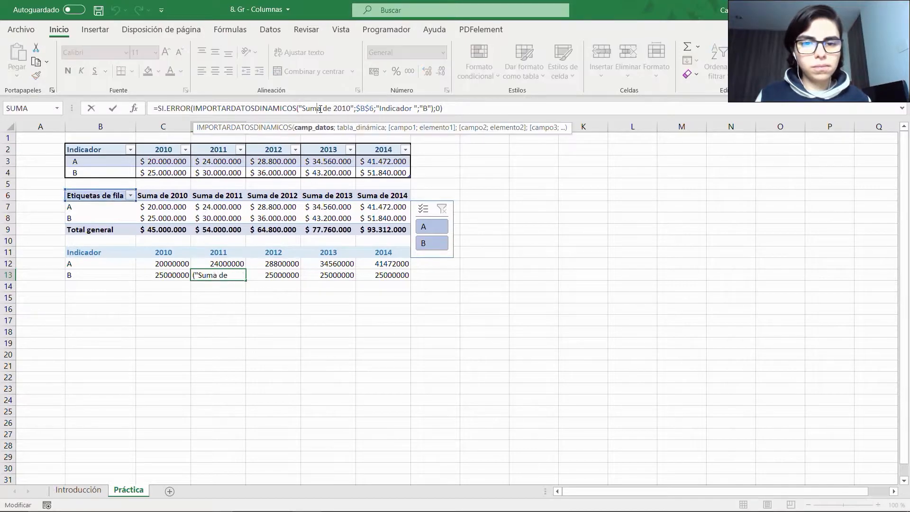
key(Right)
key(Right)
key(Right)
key(Right)
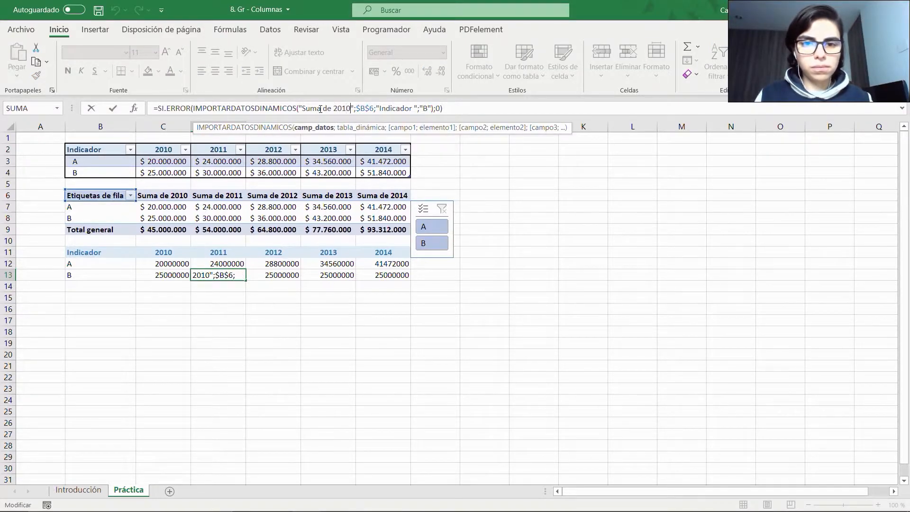
key(Delete)
text(1)
key(Tab)
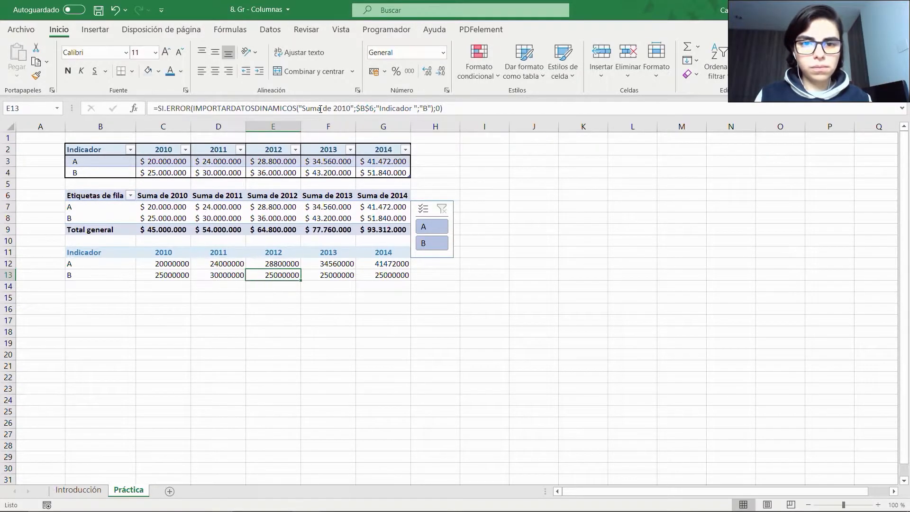
click(349, 108)
key(BackSpace)
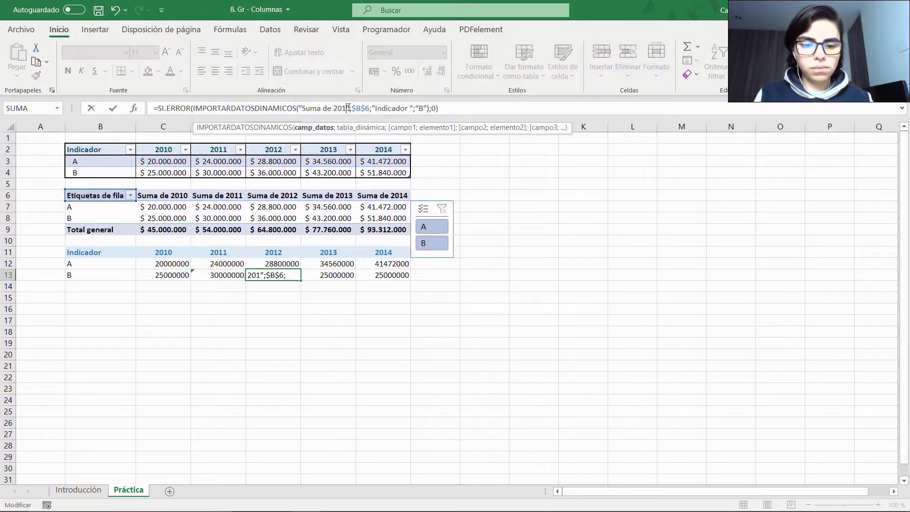
text(2)
key(Tab)
Change the data field in the row B formulas to Suma de 2013 in F13 and Suma de 2014 in G13.
click(349, 108)
key(BackSpace)
text(3)
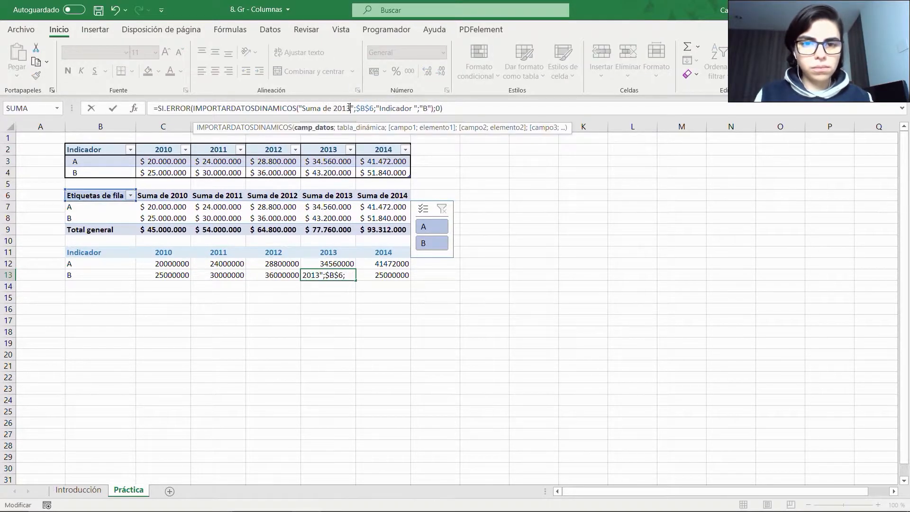
key(Tab)
click(349, 108)
key(BackSpace)
text(4)
key(Return)
Format the helper table values in C12:G13 as Contabilidad with the $ symbol and no decimals.
key(Up)
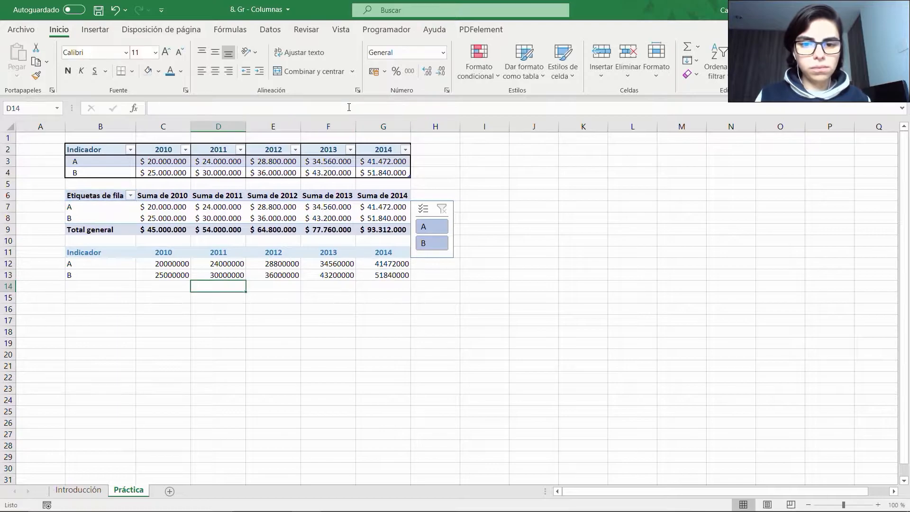
key(Right)
key(Right)
key(Right)
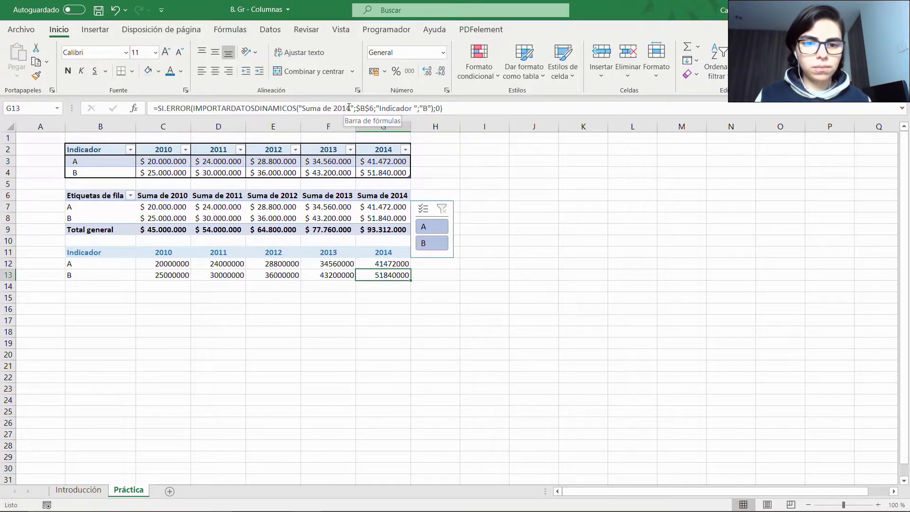
key(shift+Up)
key(ctrl+shift+Left)
key(shift+Right)
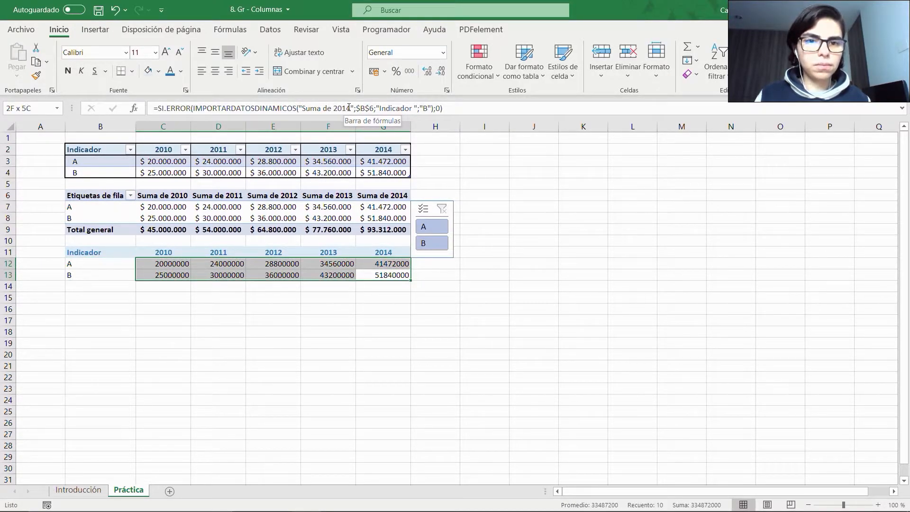
click(443, 52)
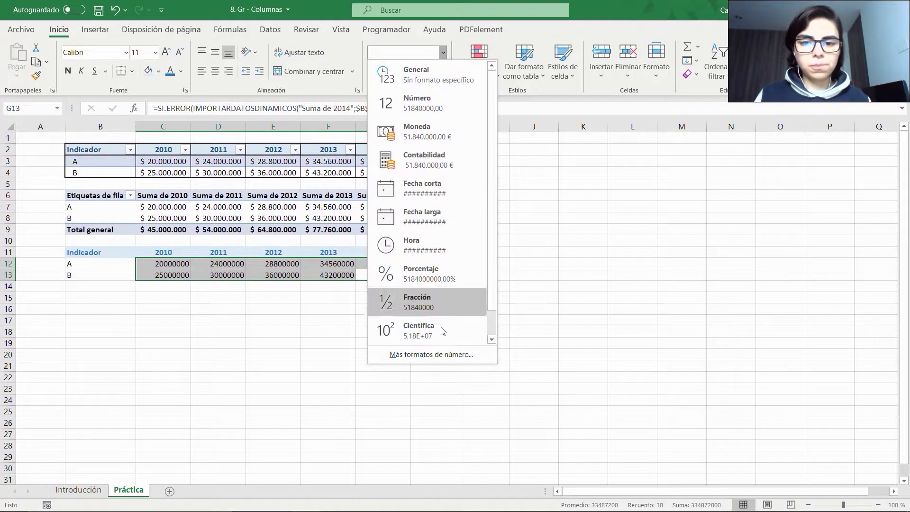
click(426, 354)
click(475, 89)
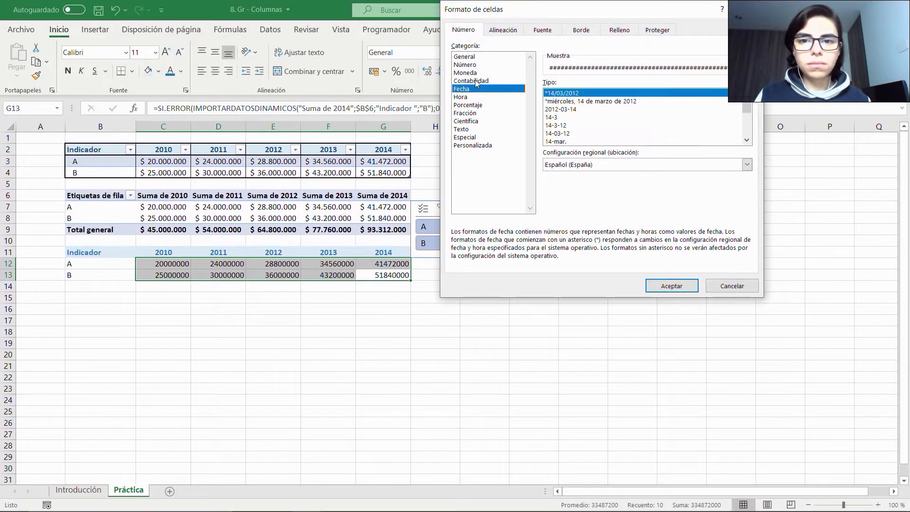
click(475, 80)
click(624, 101)
click(635, 222)
click(644, 88)
click(643, 87)
click(669, 286)
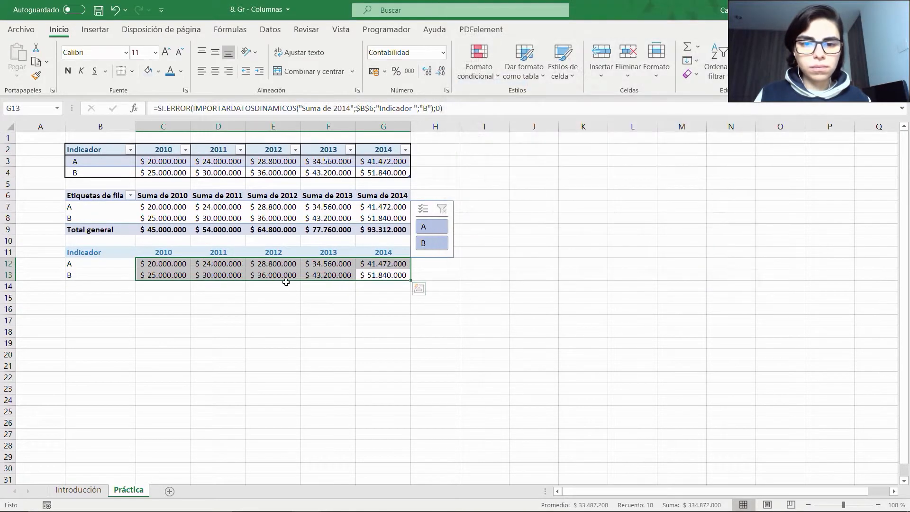
Indent the indicator labels A and B in B12:B13 by one level.
click(112, 275)
key(shift+Up)
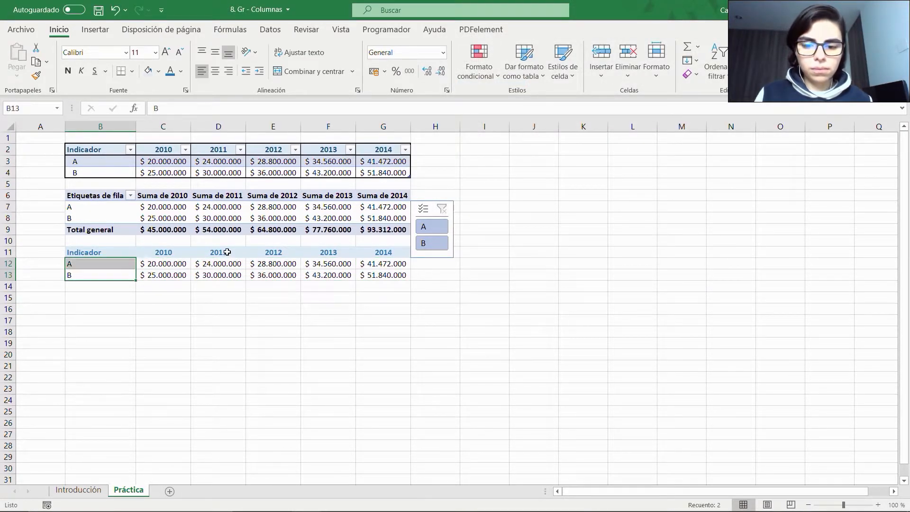
key(alt+o)
key(6)
Apply an outline border and inner vertical lines to the helper table's header B11:G11 and its data rows B12:G13.
key(Up)
key(ctrl+shift+Right)
key(Left)
key(Up)
key(Right)
key(ctrl+shift+Right)
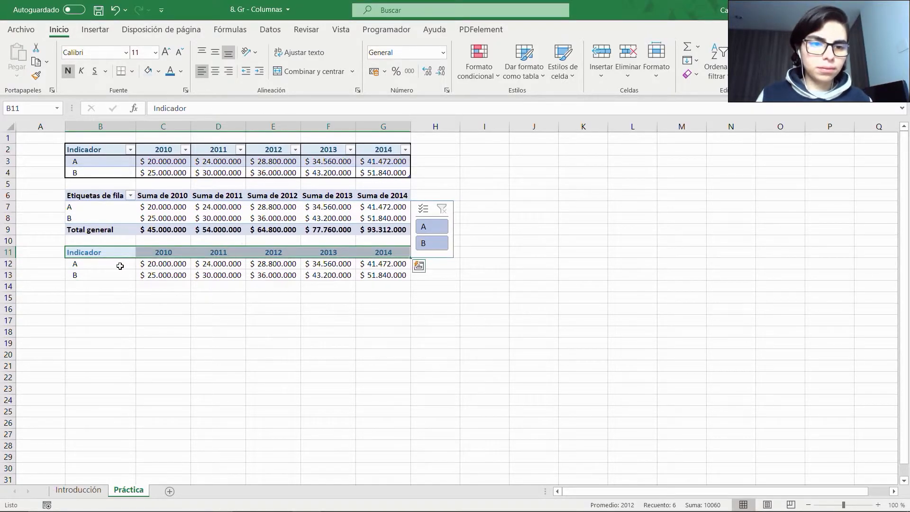
ctrl+click(120, 268)
key(ctrl+shift+Right)
key(shift+Down)
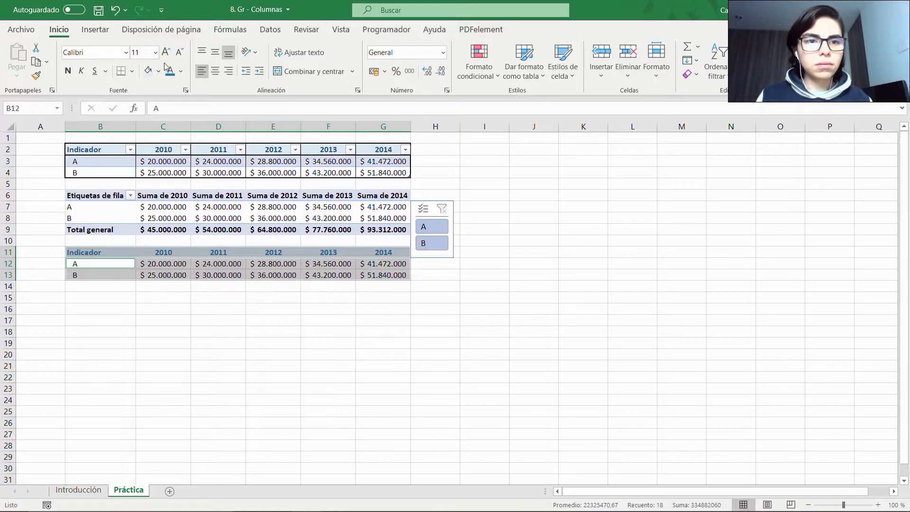
click(94, 33)
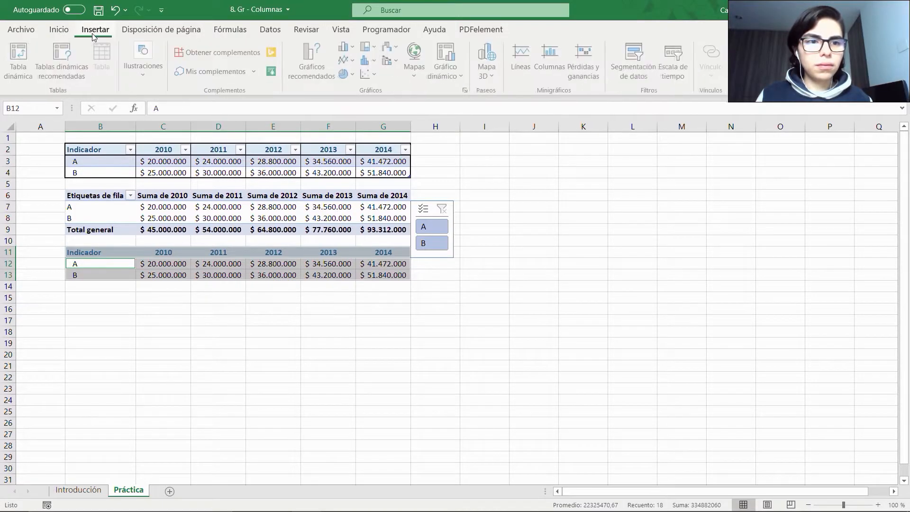
click(59, 34)
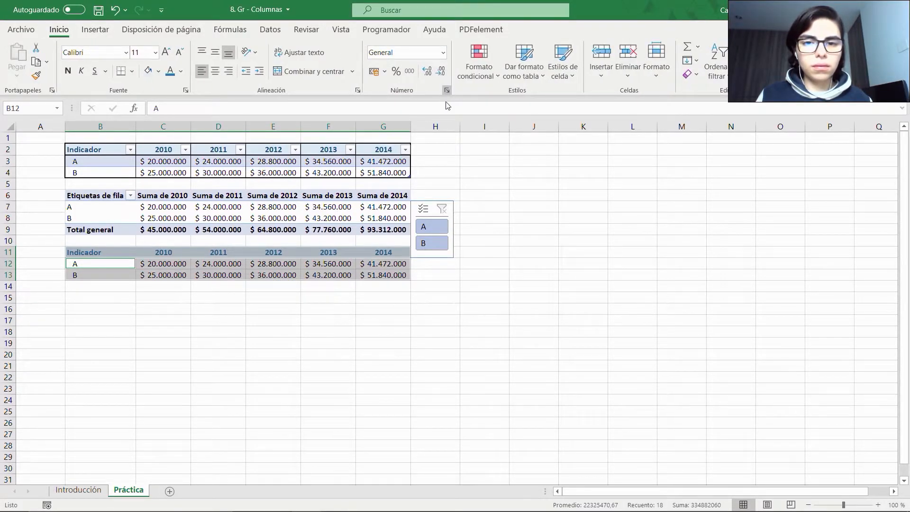
click(447, 90)
click(581, 30)
click(636, 66)
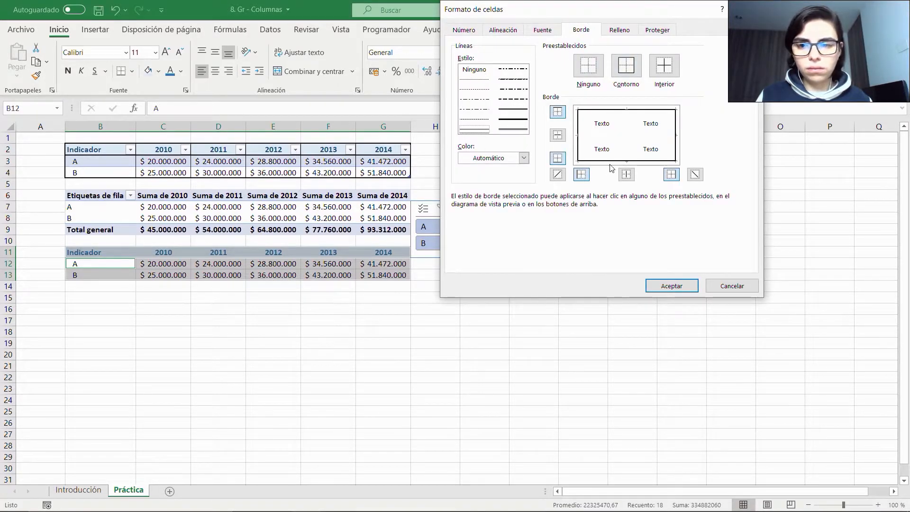
click(626, 174)
key(Return)
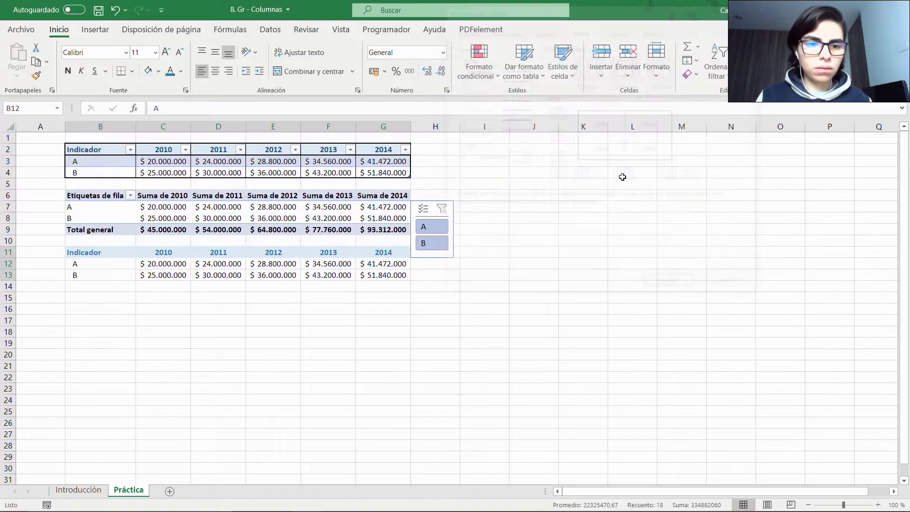
Filter the pivot table to indicator A with the slicer to test the helper table, and undo the filter.
key(Down)
key(Down)
key(Down)
key(Right)
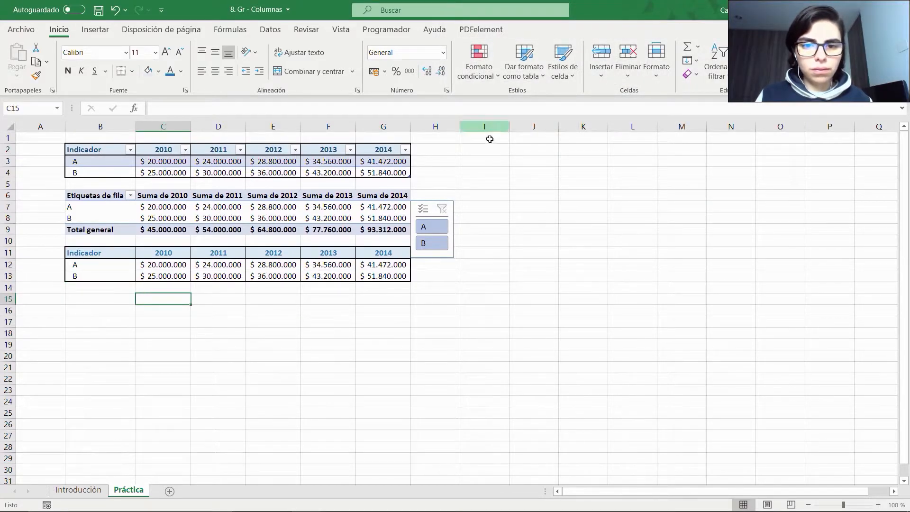
click(431, 229)
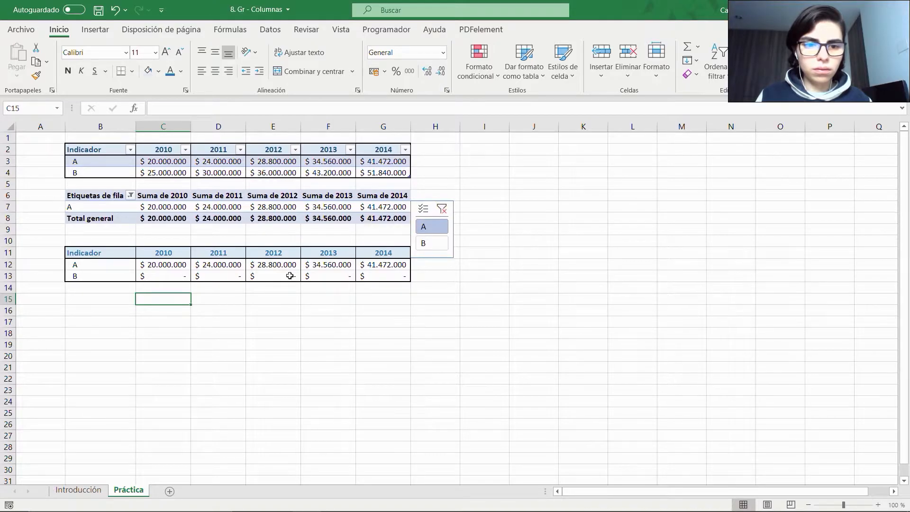
key(ctrl+z)
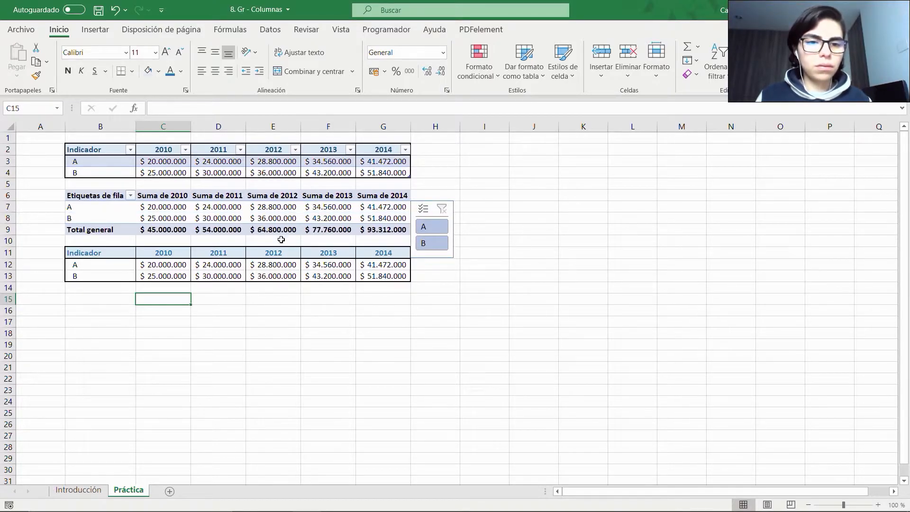
Insert a clustered column chart of B12:G13 with A and B as series and place it under the helper table, spanning columns B to F.
click(202, 266)
key(ctrl+Left)
key(ctrl+shift+Right)
key(ctrl+shift+Down)
click(101, 33)
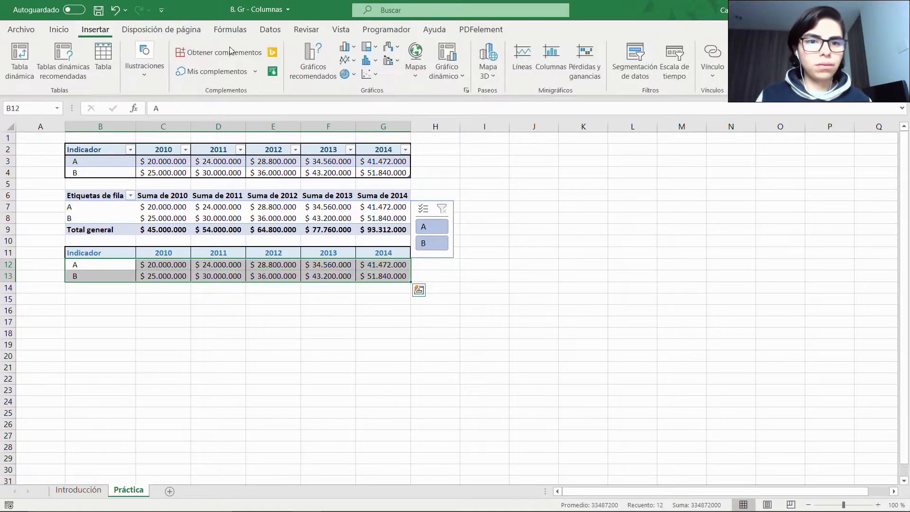
click(313, 62)
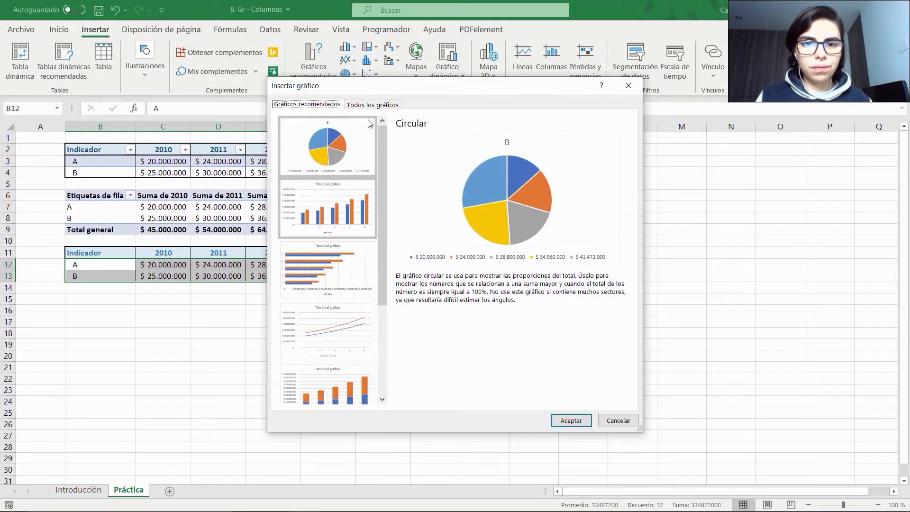
click(375, 105)
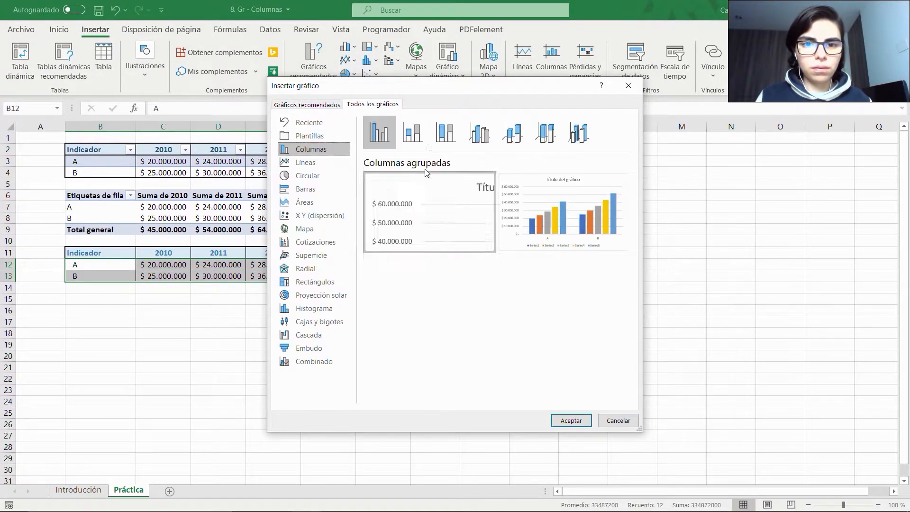
click(318, 189)
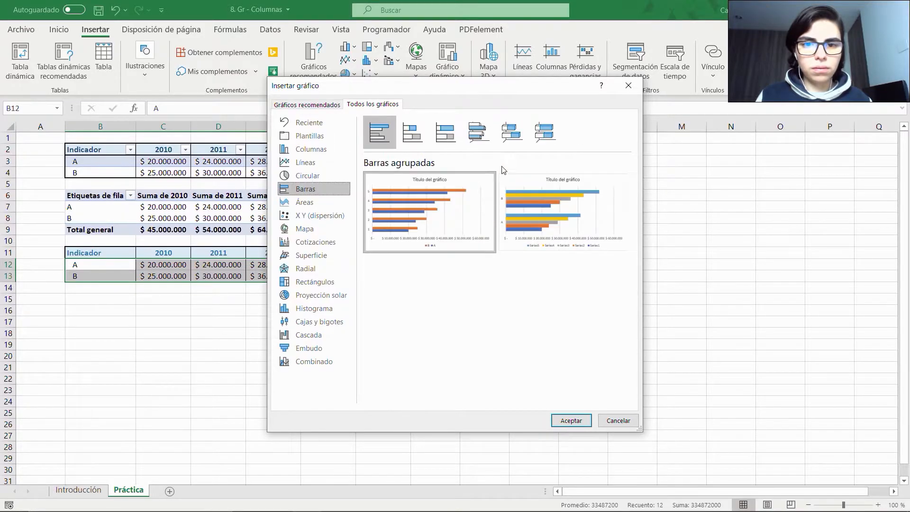
click(306, 150)
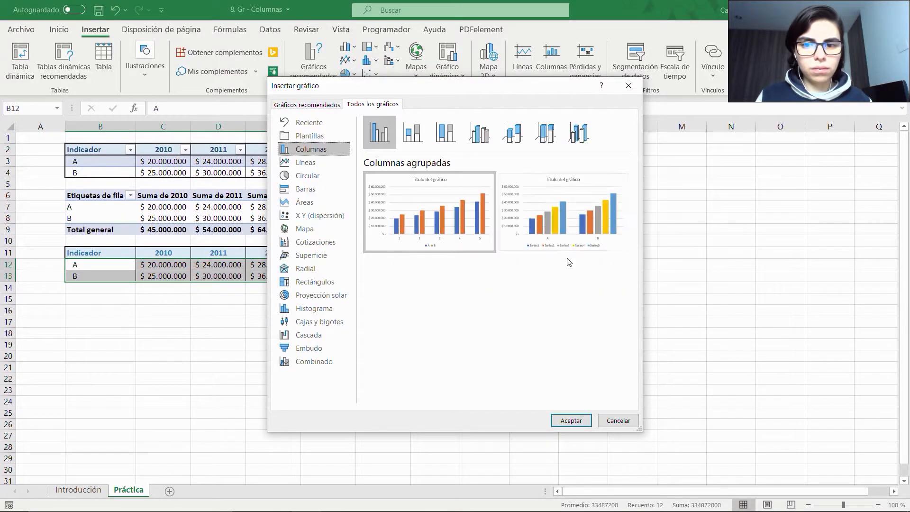
mouse_move(457, 227)
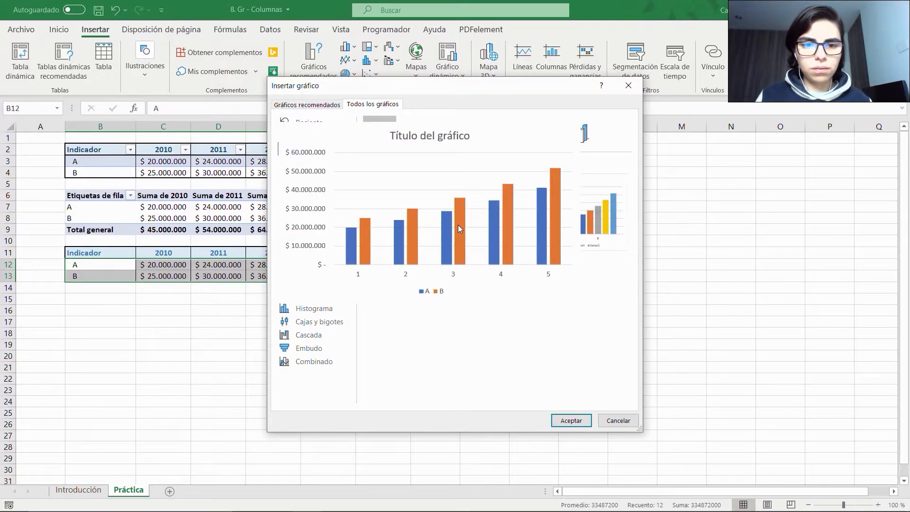
click(572, 420)
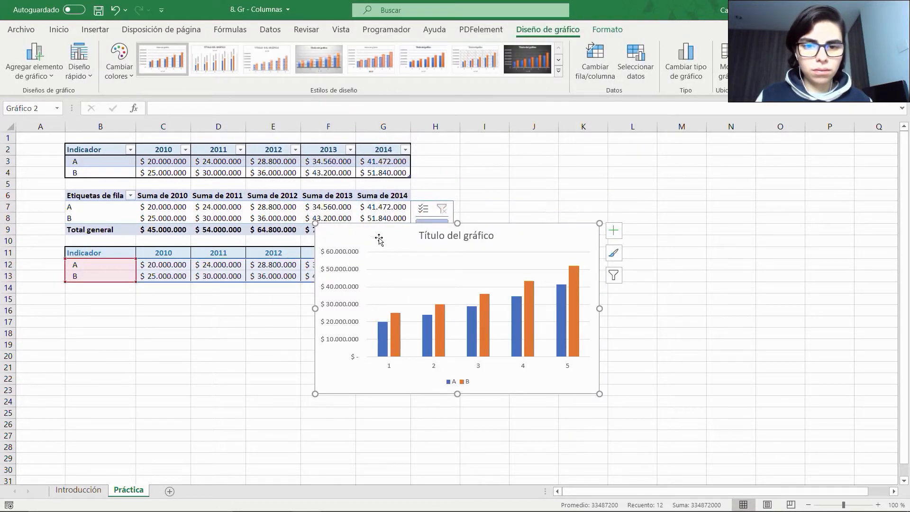
drag(379, 238, 126, 305)
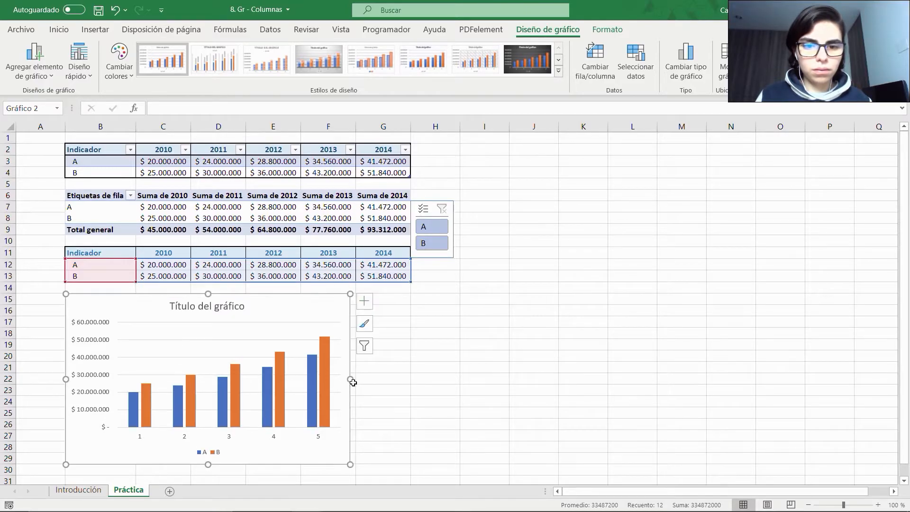
drag(354, 380, 356, 380)
Move the indicator slicer beside the chart in column G, at about rows 19 to 24, and make it slightly taller.
drag(430, 207, 412, 322)
drag(383, 351, 382, 373)
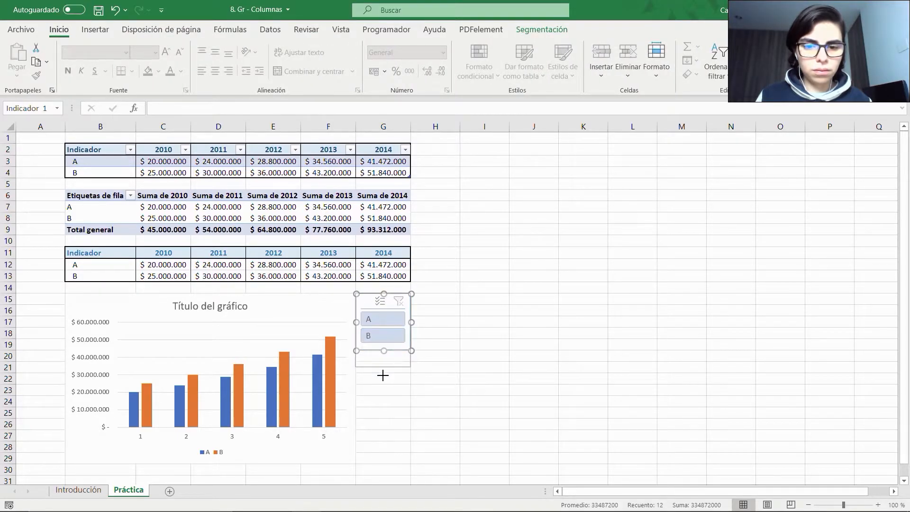
drag(364, 315, 365, 364)
drag(381, 423, 380, 408)
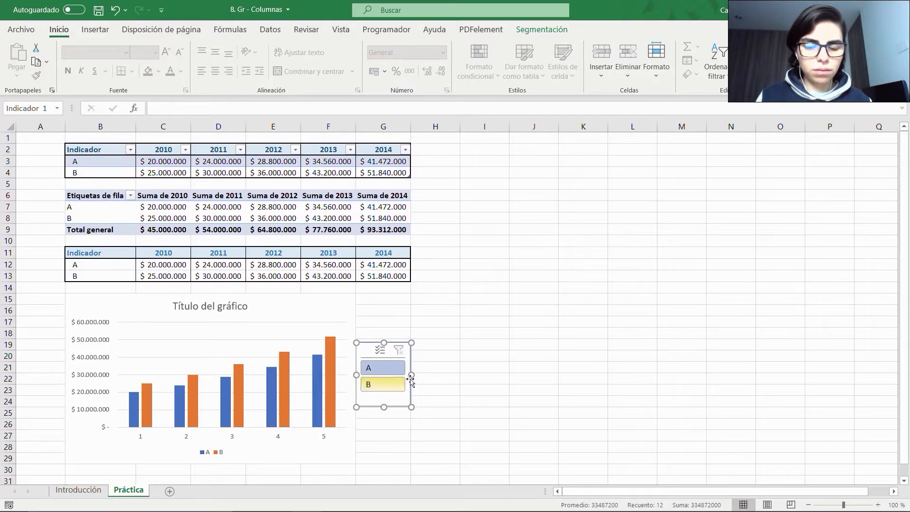
Remove the title from the column chart.
scroll(321, 325, down, 1)
scroll(321, 324, down, 1)
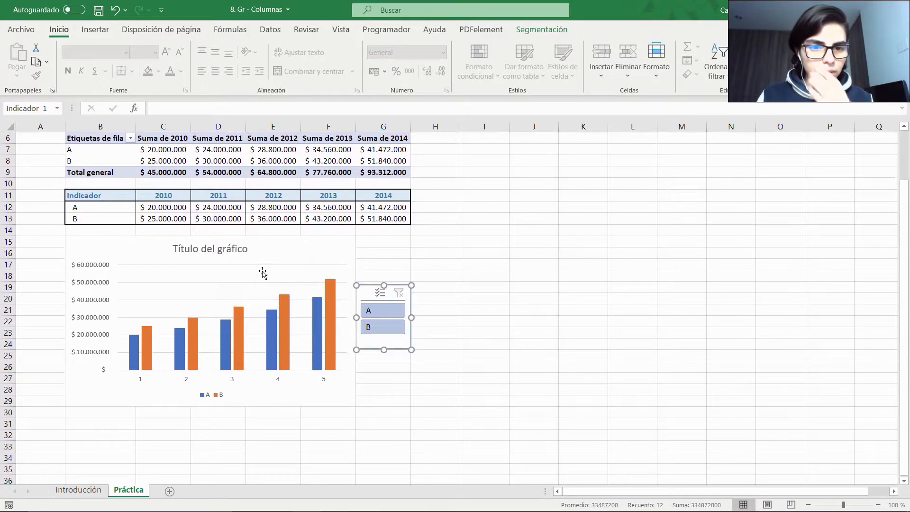
click(234, 248)
click(234, 246)
key(Delete)
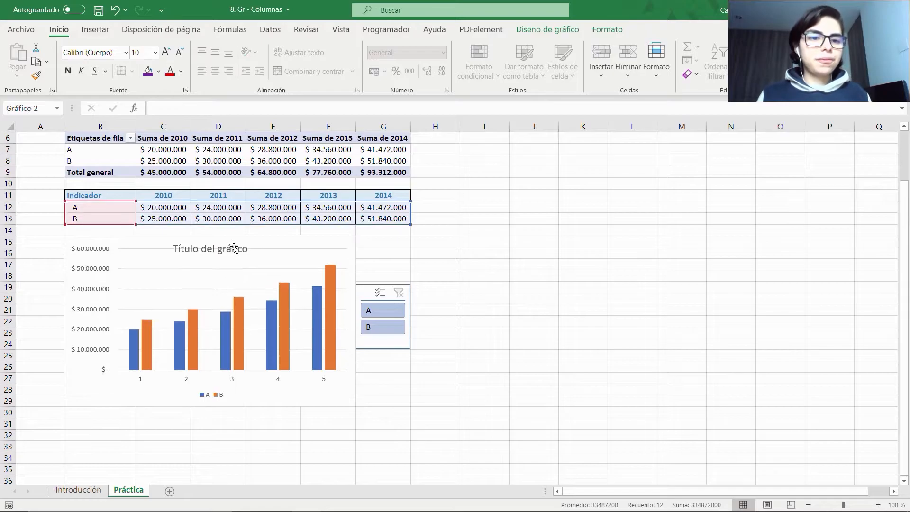
Open the format options of the chart's vertical axis and review its tick mark, label and number settings.
click(97, 247)
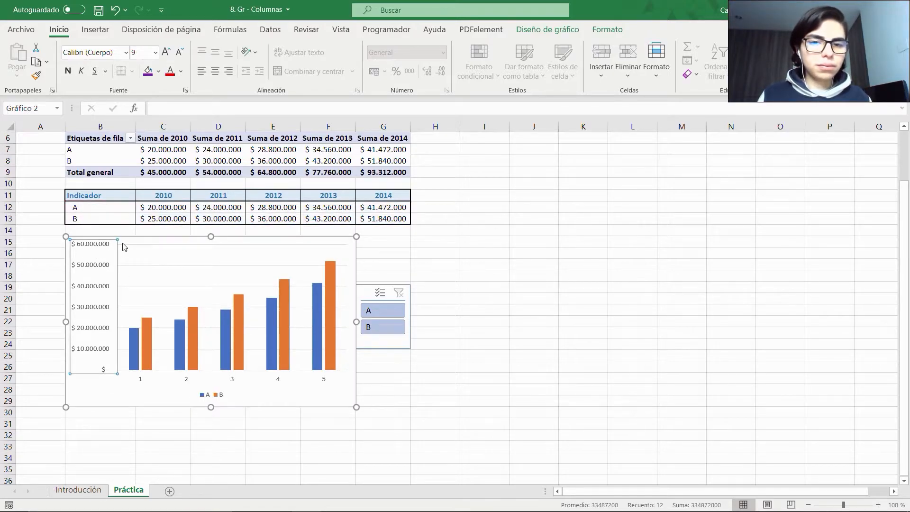
double_click(99, 250)
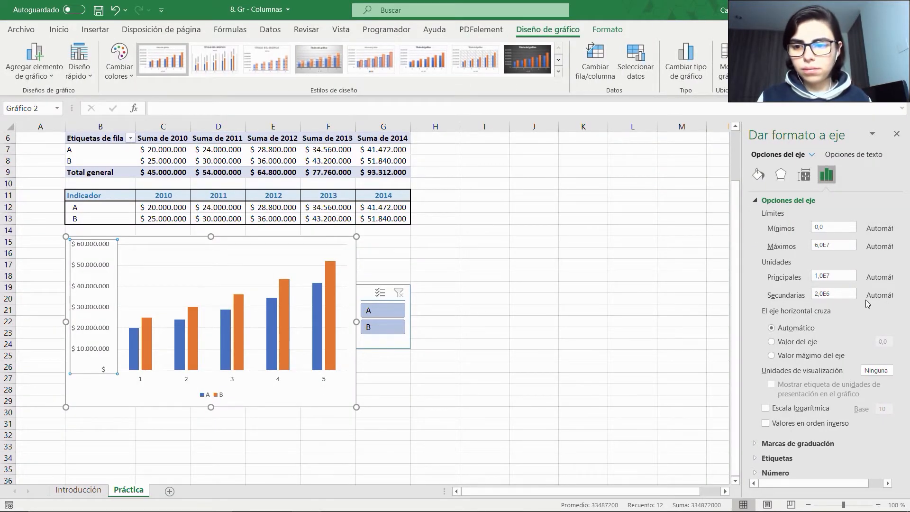
click(785, 445)
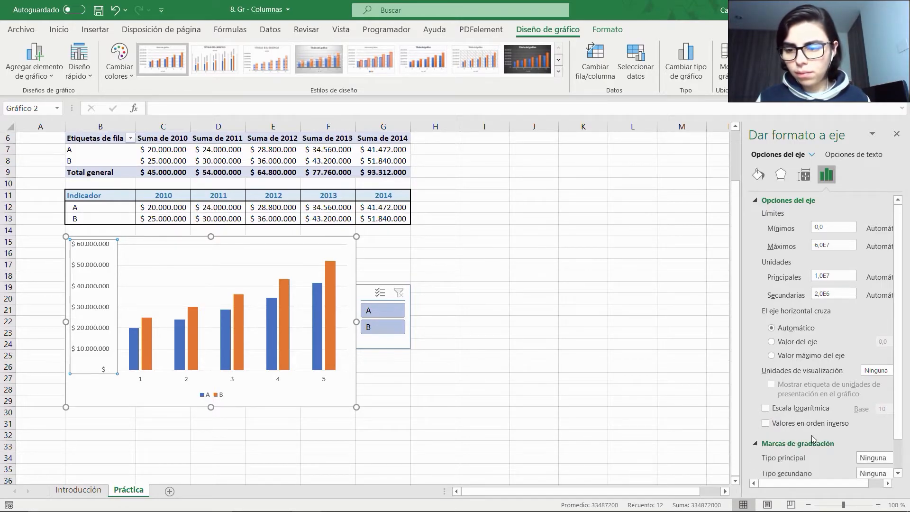
scroll(811, 435, down, 1)
click(800, 459)
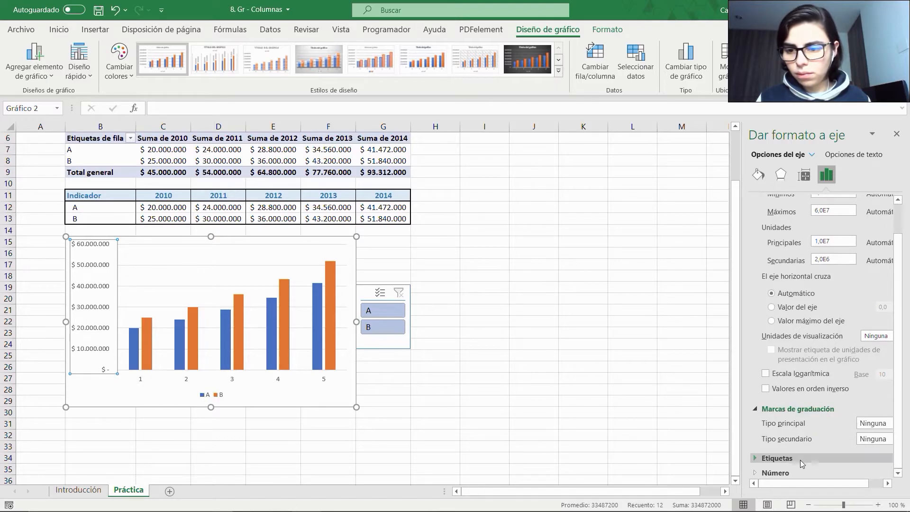
scroll(800, 445, down, 1)
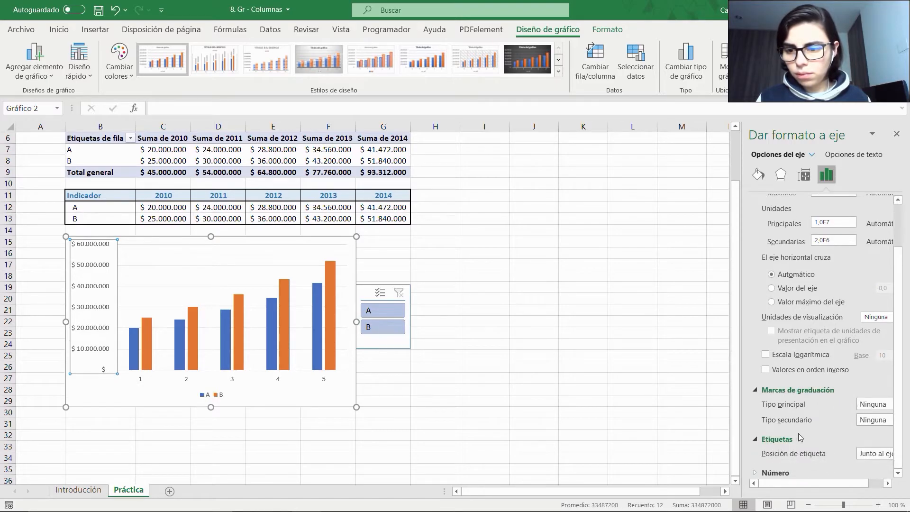
click(781, 472)
scroll(794, 423, down, 3)
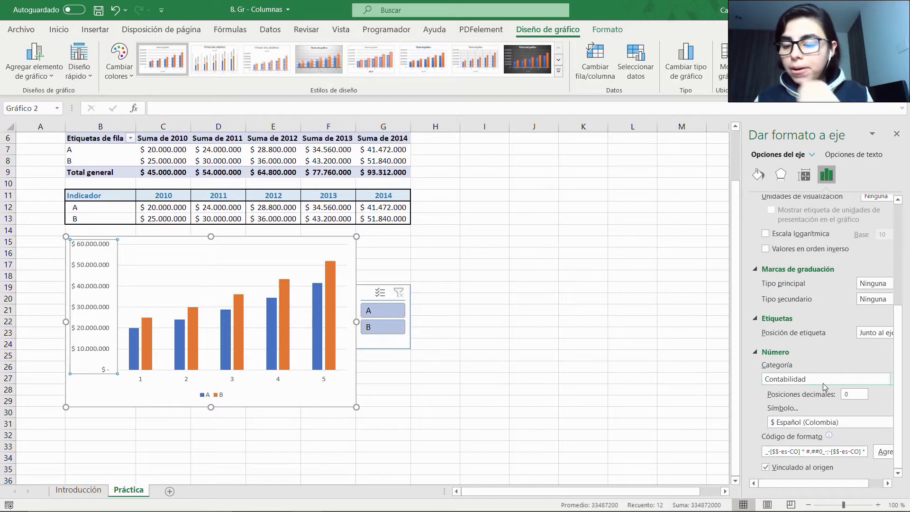
scroll(823, 383, up, 4)
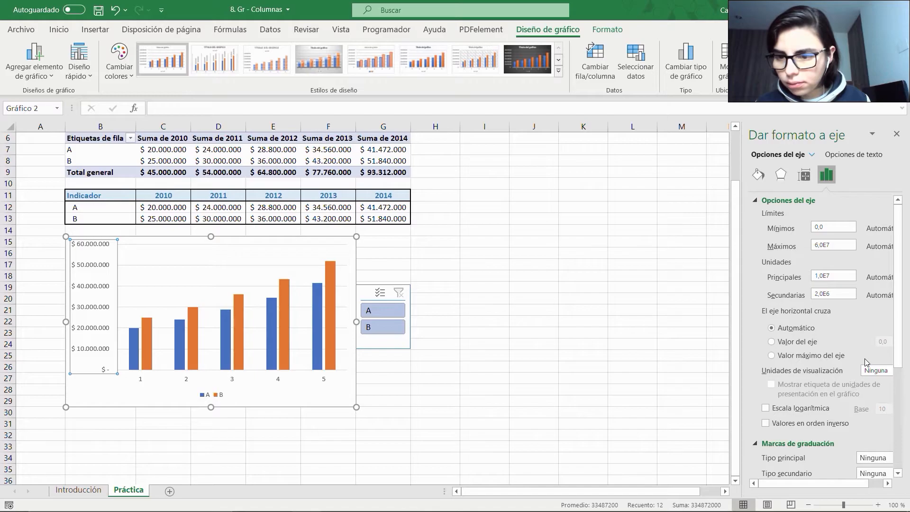
Set the vertical axis's display units to Millones, with the units label shown, and close the axis formatting.
click(868, 369)
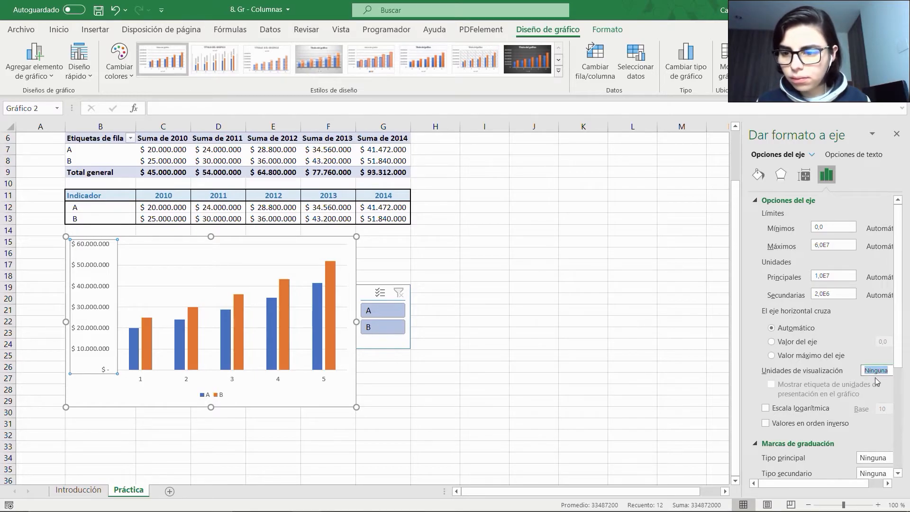
drag(854, 485, 869, 486)
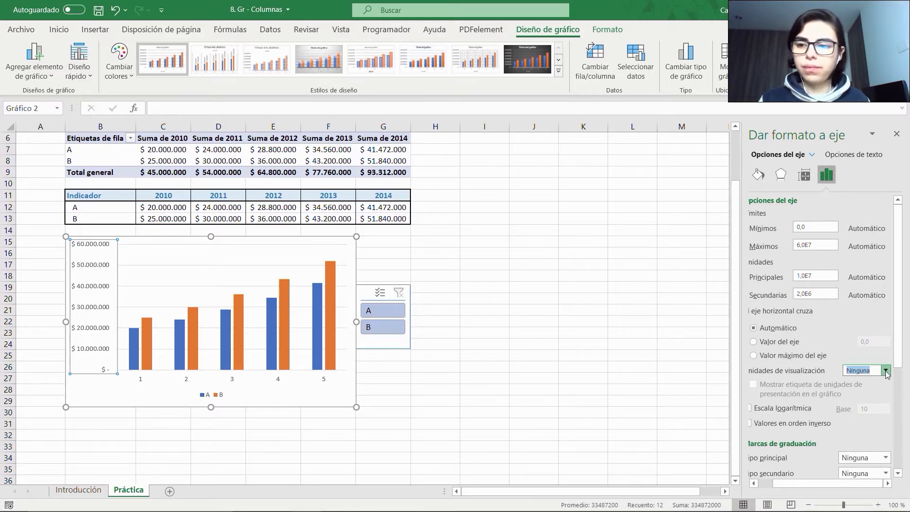
click(886, 371)
click(868, 437)
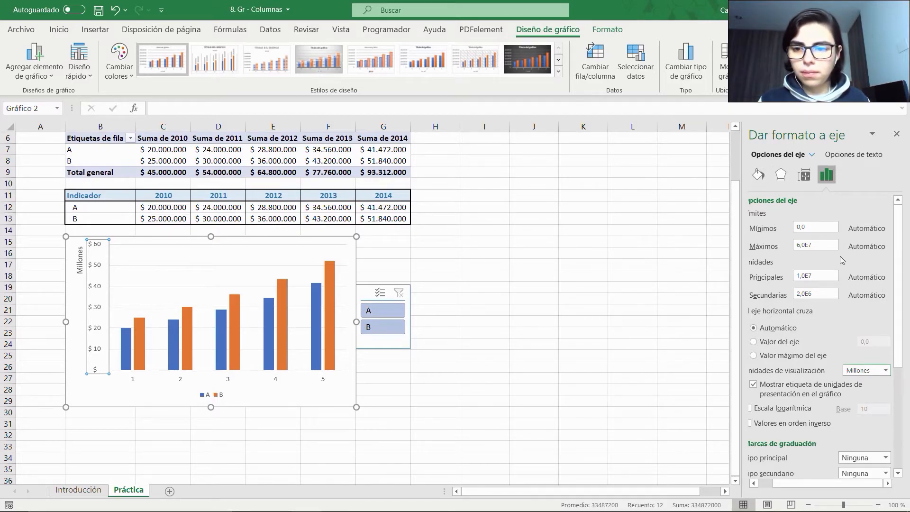
scroll(834, 256, down, 2)
scroll(805, 242, up, 2)
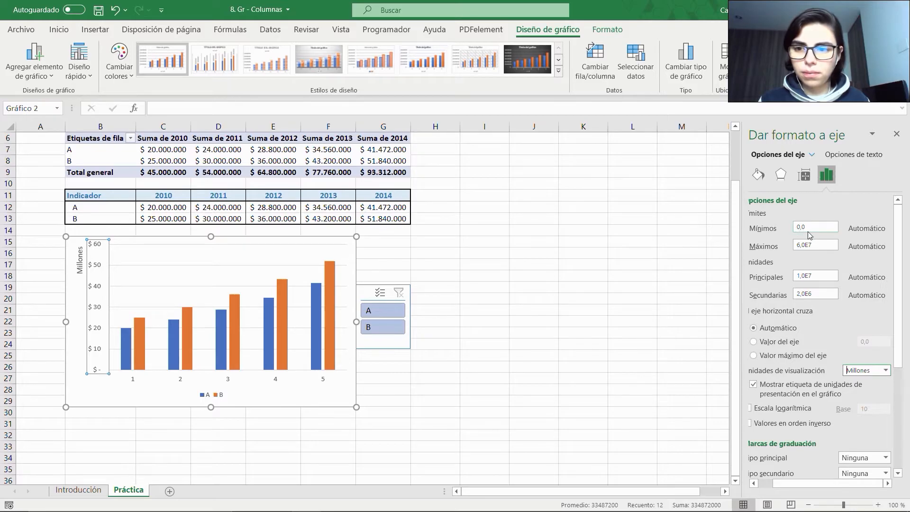
scroll(809, 255, down, 5)
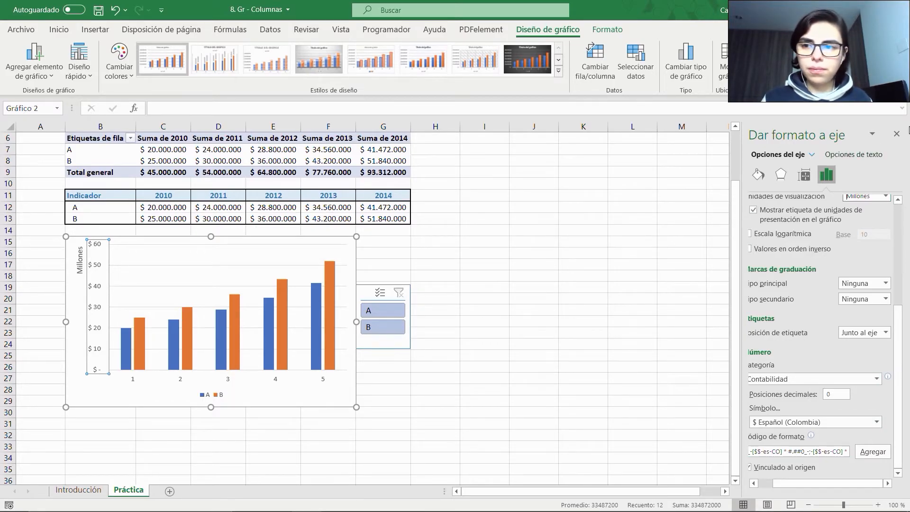
click(896, 134)
Remove the chart's horizontal gridlines and place the legend on the chart's right side.
click(193, 266)
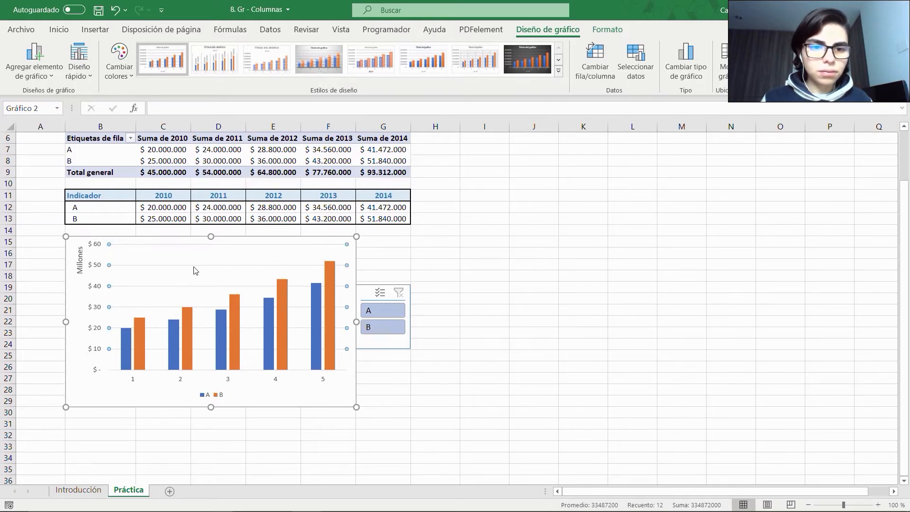
click(193, 270)
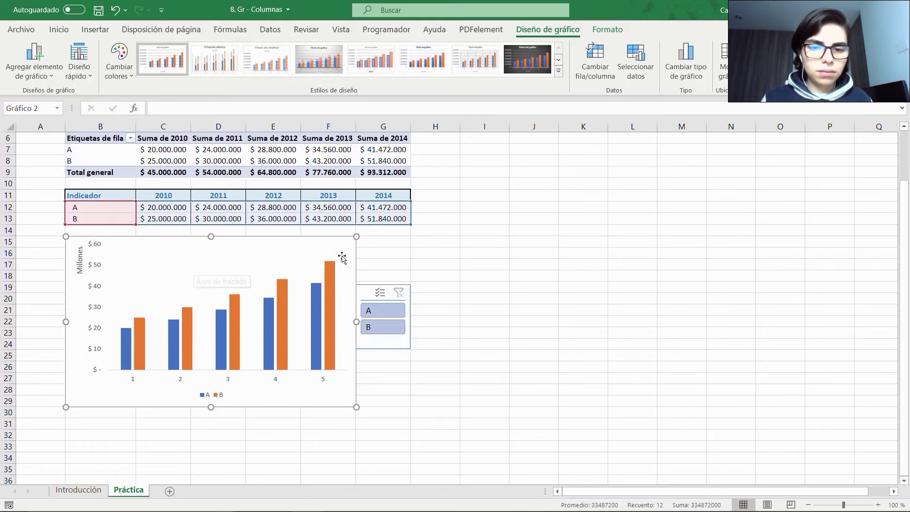
click(34, 60)
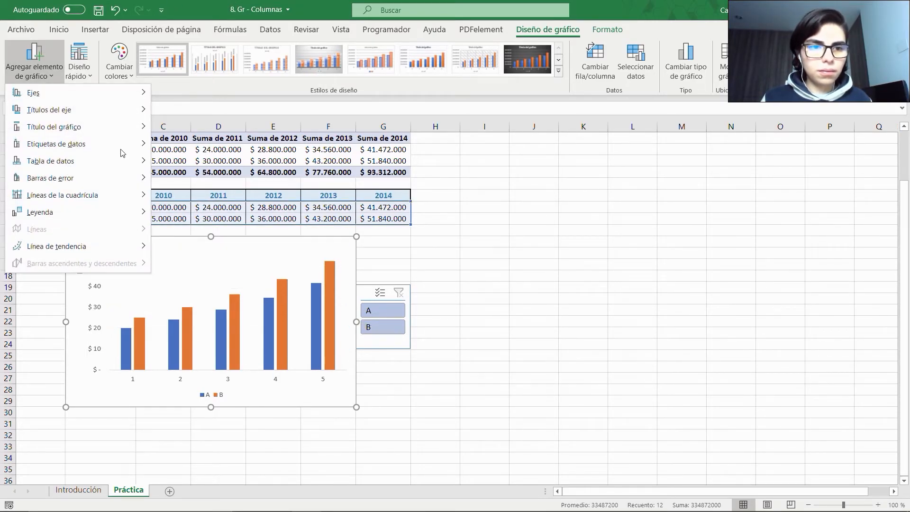
mouse_move(87, 145)
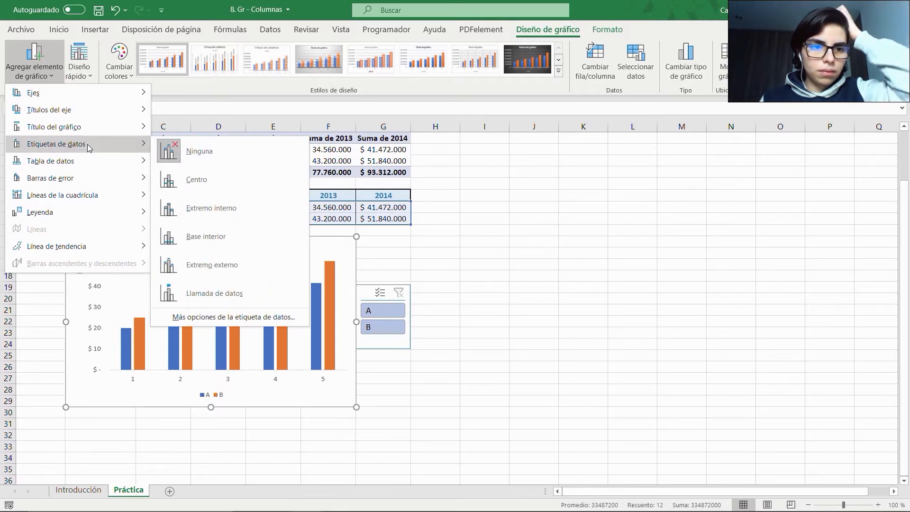
mouse_move(39, 208)
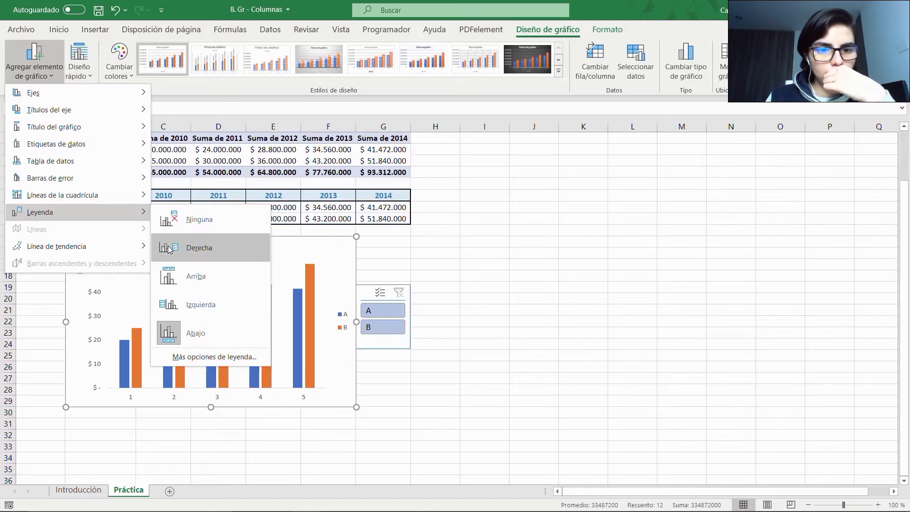
click(192, 247)
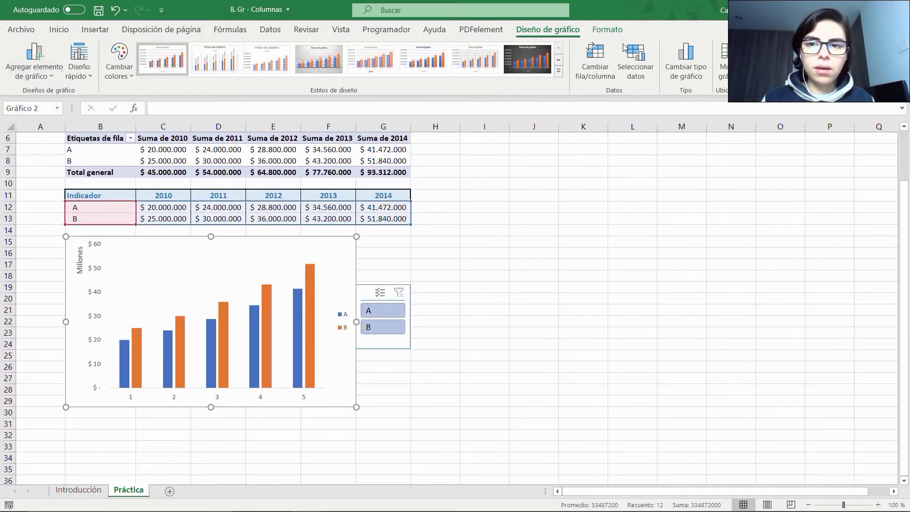
Use the helper table's years in C11:G11 as the chart's horizontal axis labels.
click(641, 65)
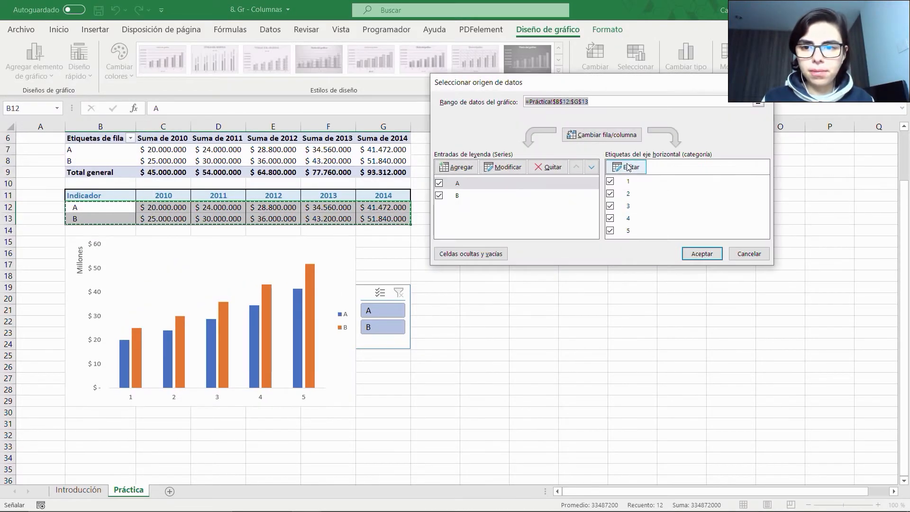
click(627, 167)
click(157, 191)
drag(157, 191, 383, 195)
click(626, 190)
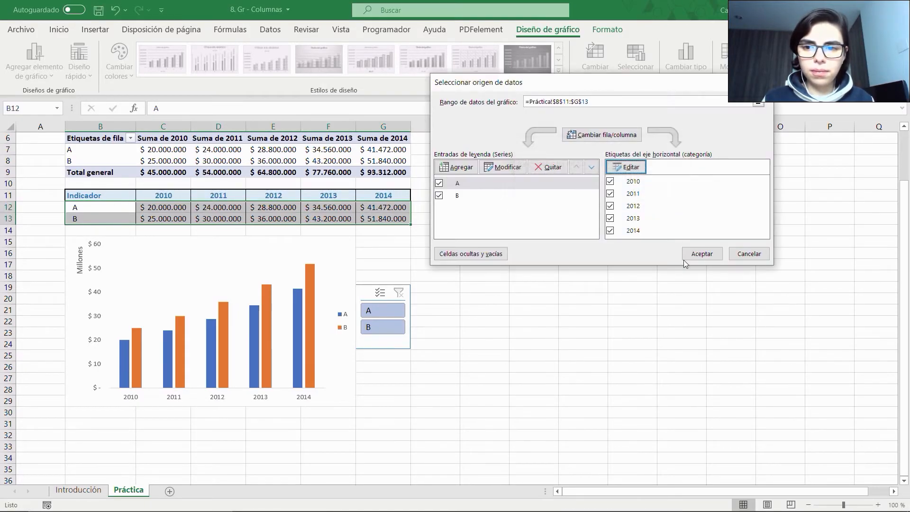
click(686, 255)
Make the labels of the chart's horizontal and vertical axes bold.
click(260, 397)
key(ctrl+n)
click(95, 300)
click(209, 316)
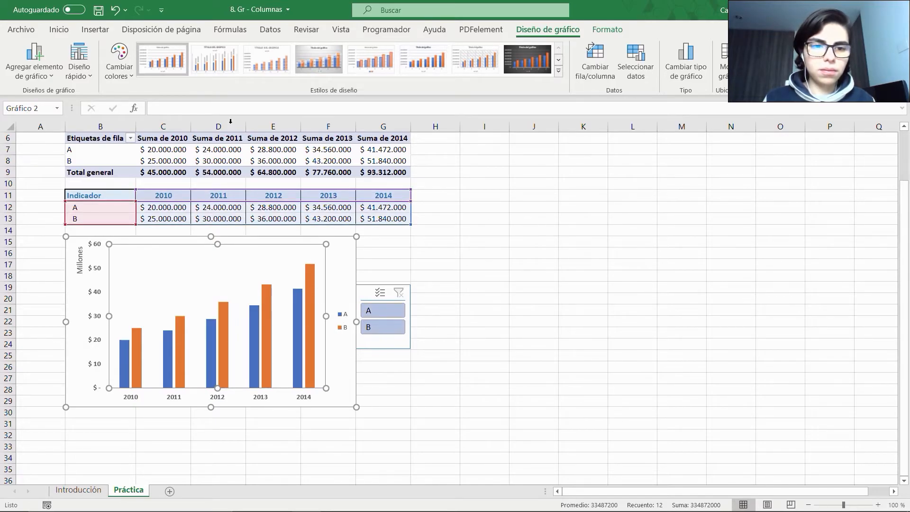
Add data labels to both column series using the Extremo interno position.
click(50, 54)
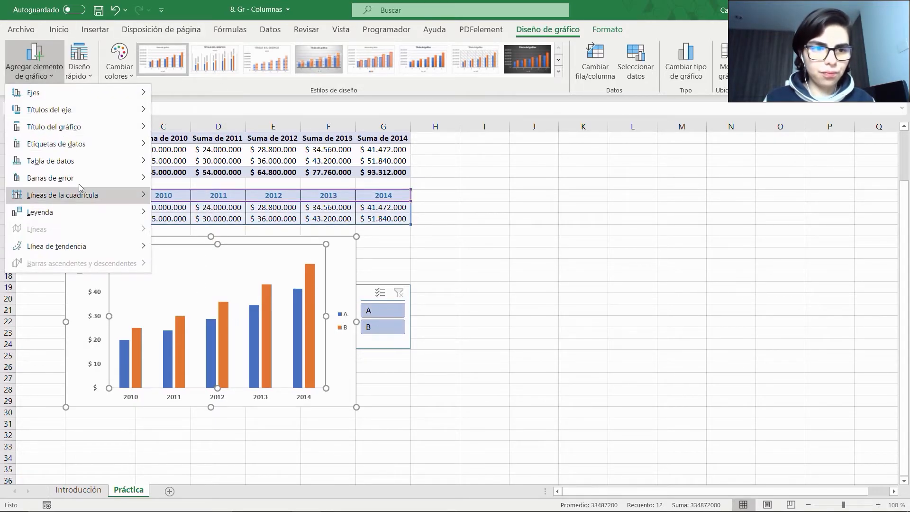
mouse_move(77, 179)
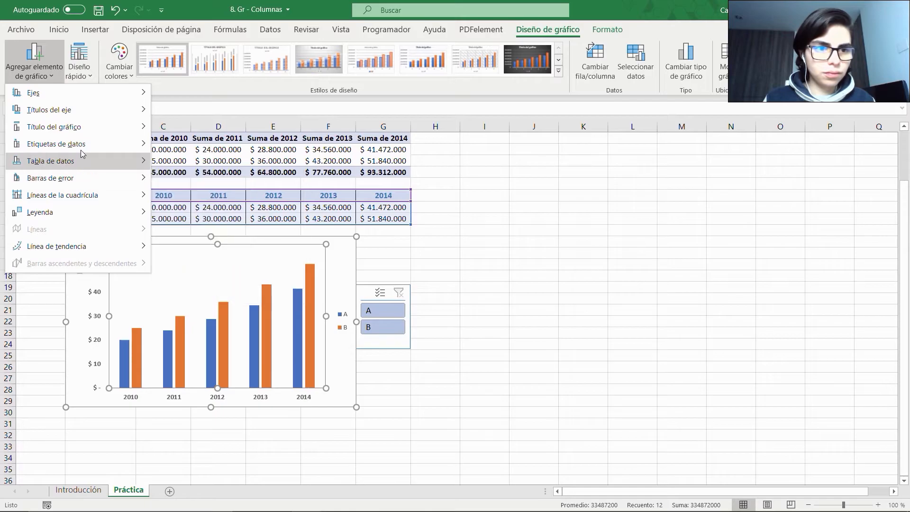
mouse_move(82, 146)
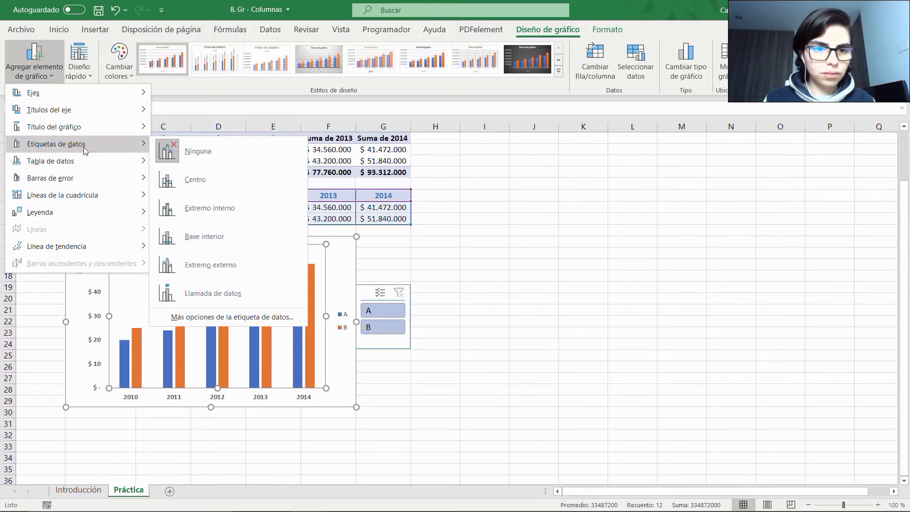
click(180, 204)
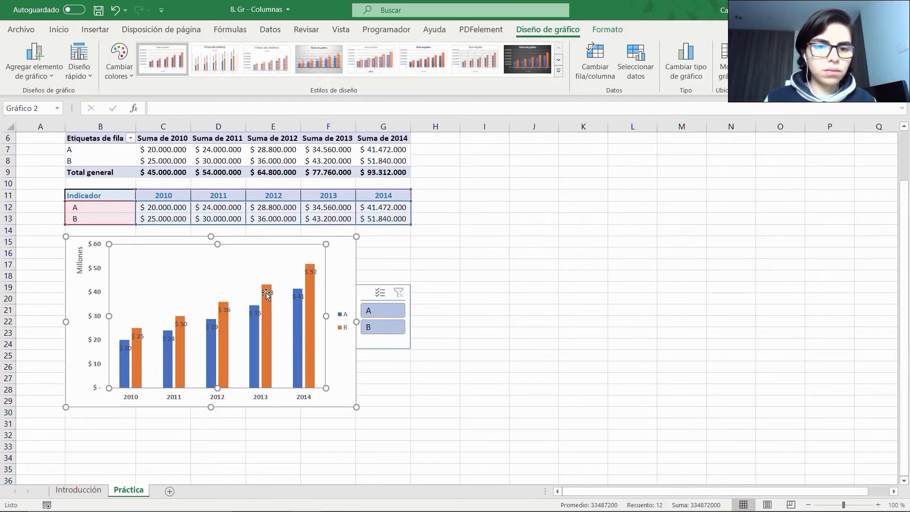
Change the text fill of the data labels of series B and series A to white.
click(266, 292)
click(609, 31)
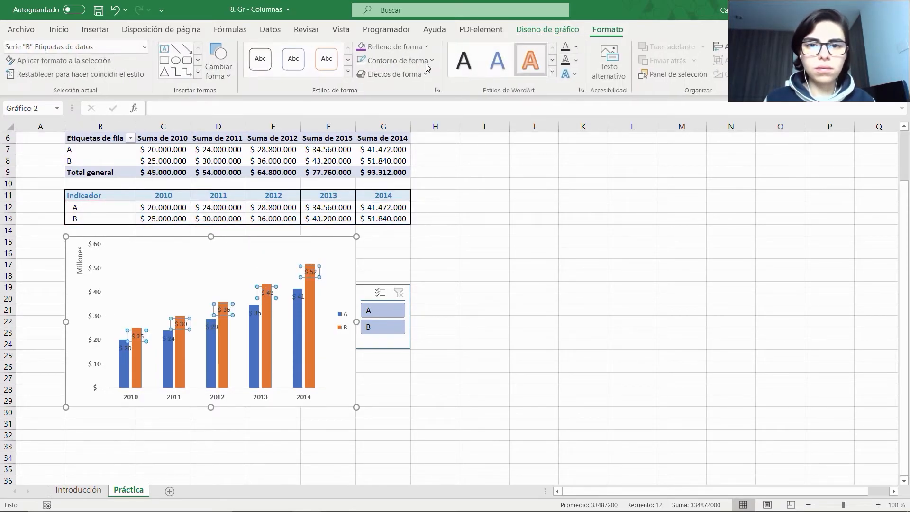
click(576, 47)
click(566, 94)
click(297, 296)
click(567, 46)
Set the column series' gap width (Ancho del rango) to 0% and the series overlap (Superposición de series) to 10%.
click(306, 307)
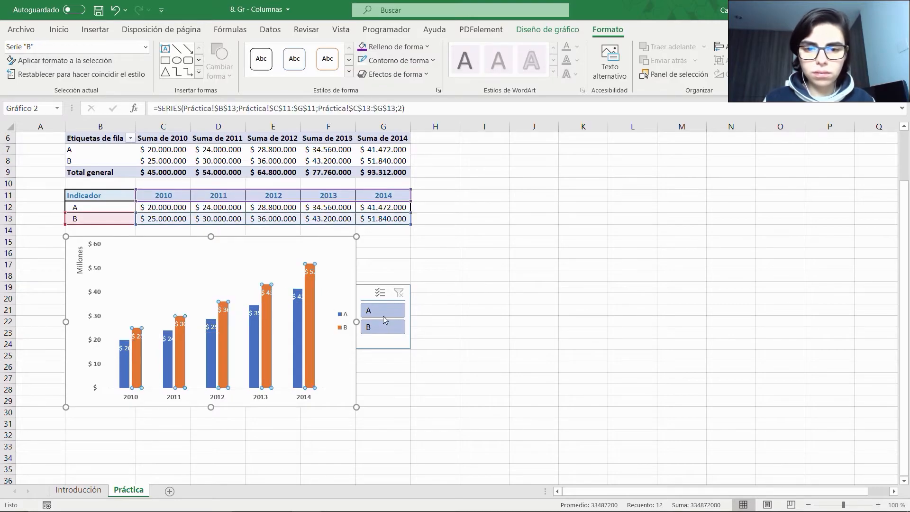
double_click(311, 329)
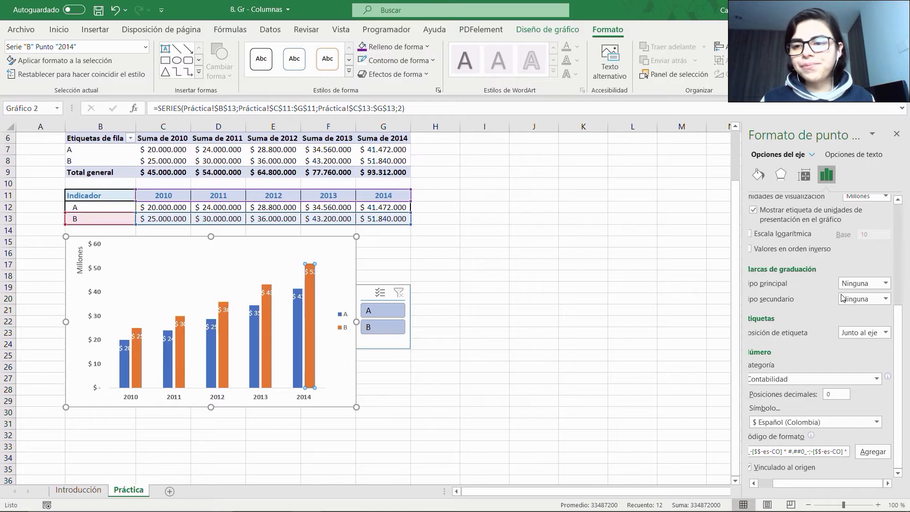
click(860, 276)
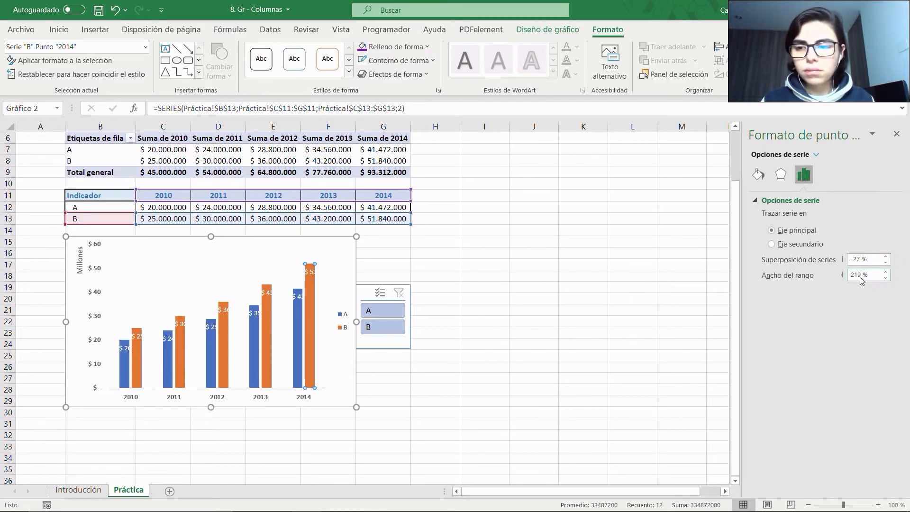
key(BackSpace)
key(BackSpace)
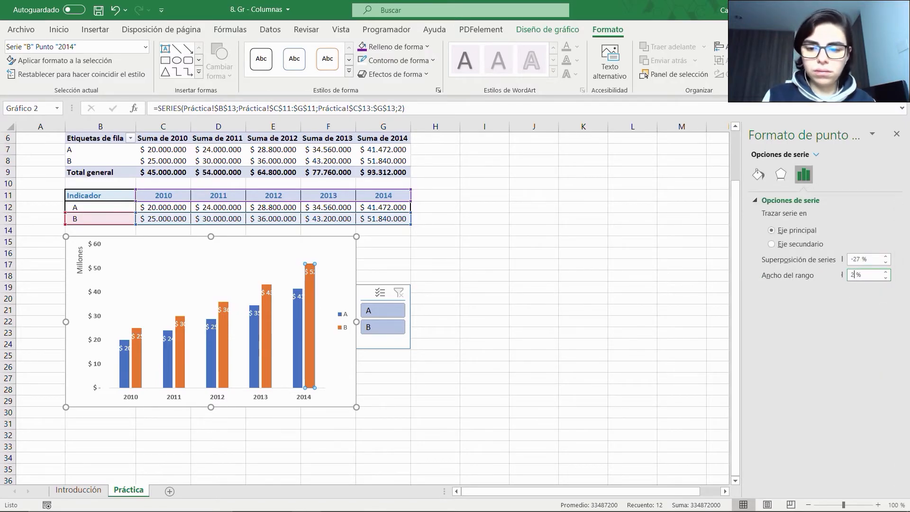
text(0)
key(Return)
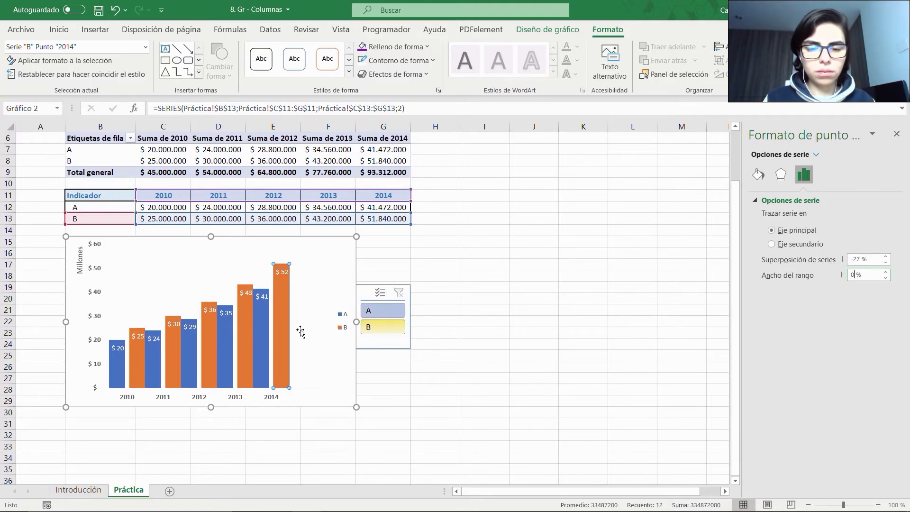
click(854, 259)
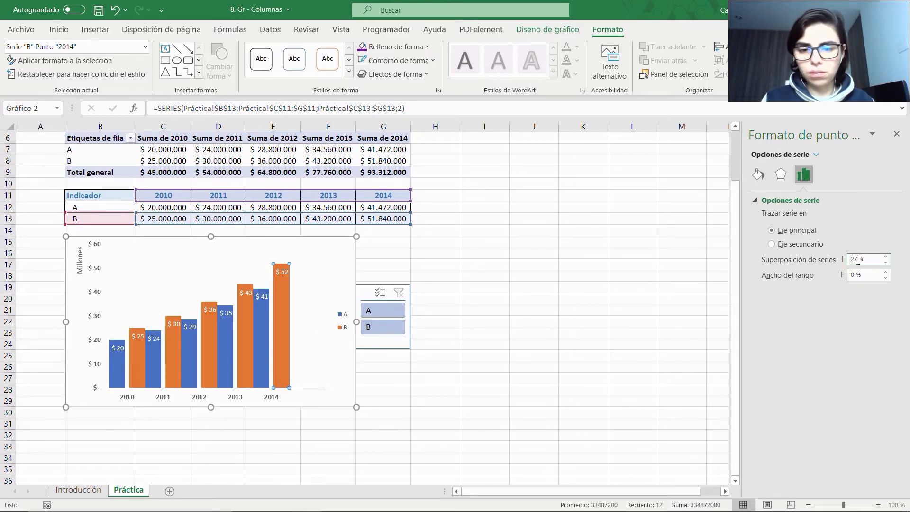
key(Return)
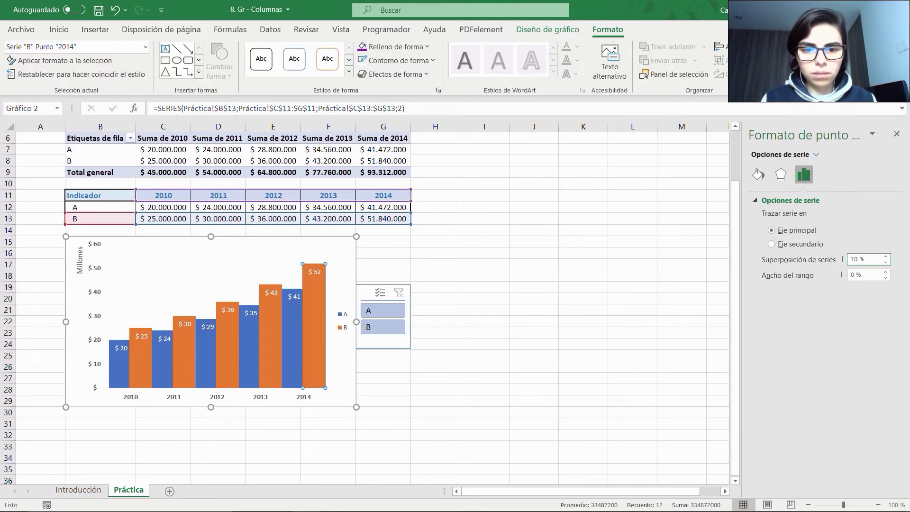
Set the column series' overlap (Superposición de series) to 0%, close the formatting pane and deselect the chart.
text(0)
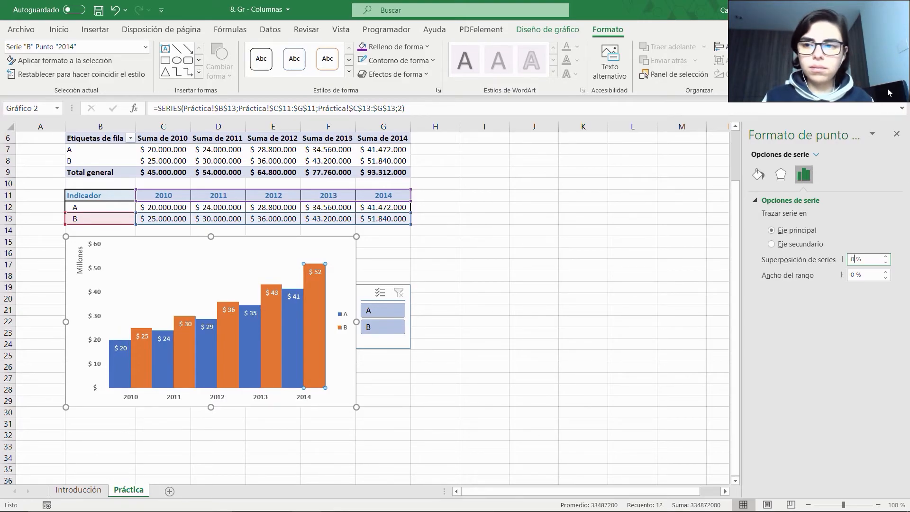
click(897, 134)
click(400, 376)
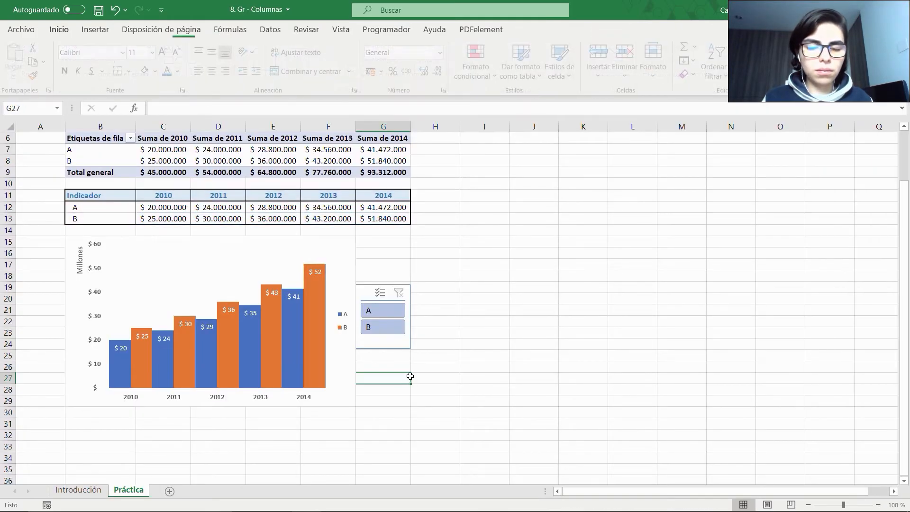
Test the slicer by alternately filtering the pivot table and chart to indicator A and indicator B, ending on B.
click(398, 316)
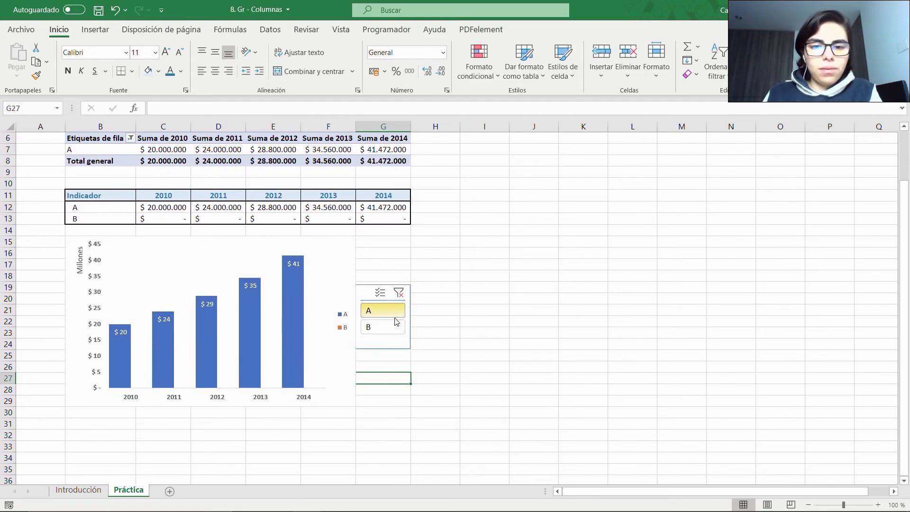
click(392, 326)
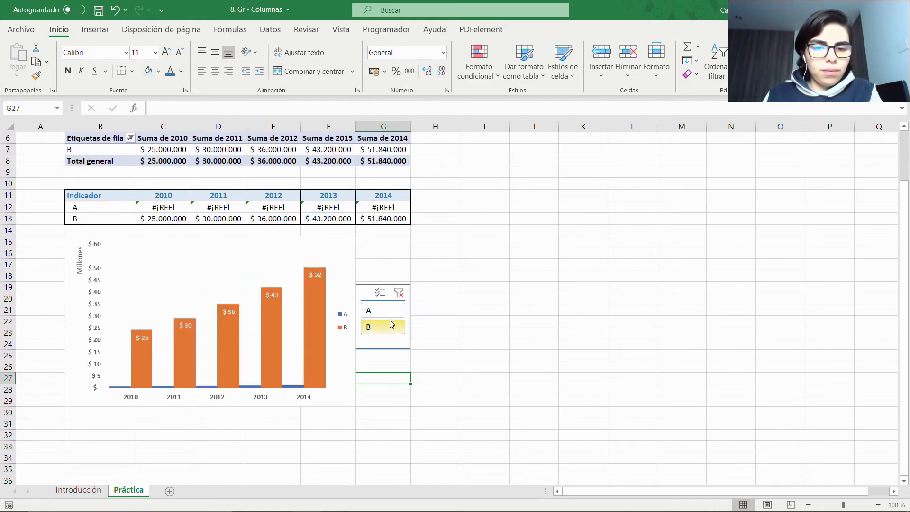
click(386, 314)
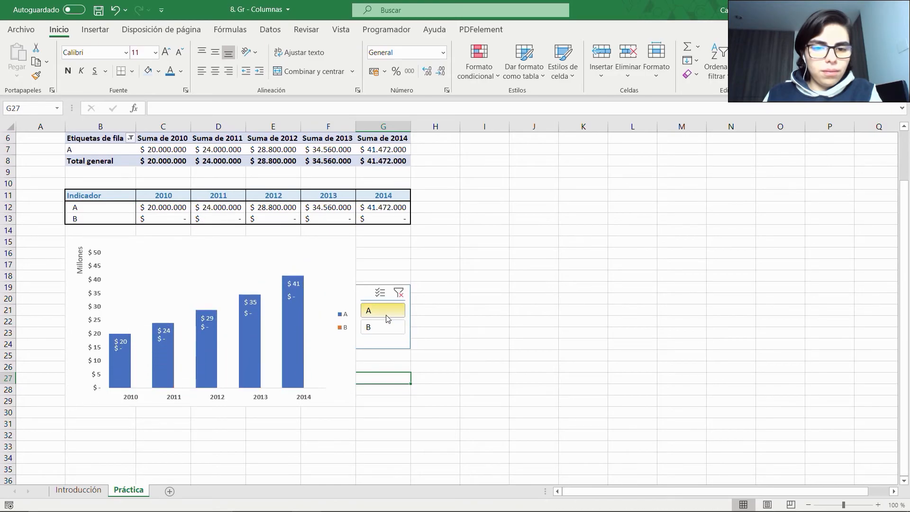
click(380, 327)
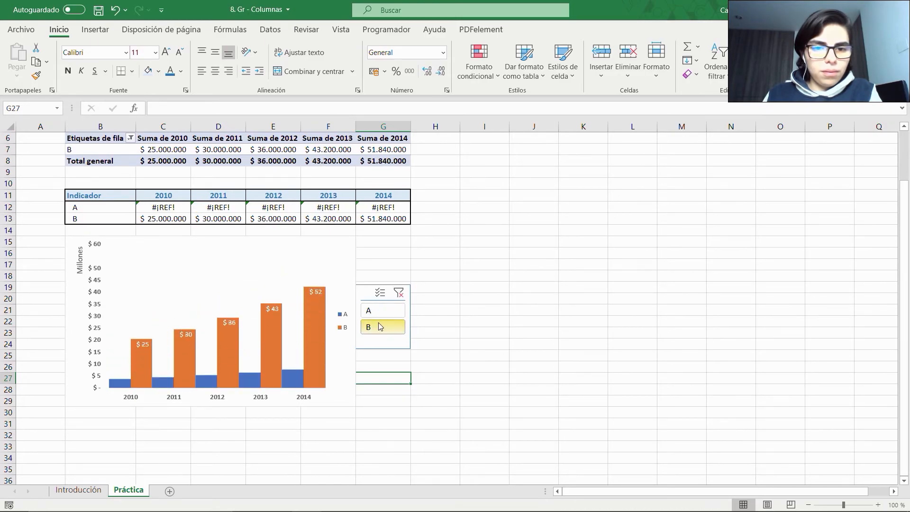
Wrap the IMPORTARDATOSDINAMICOS formula in C12 (indicator A, 2010) of the helper table in SI.ERROR with 0 as the error value.
click(180, 207)
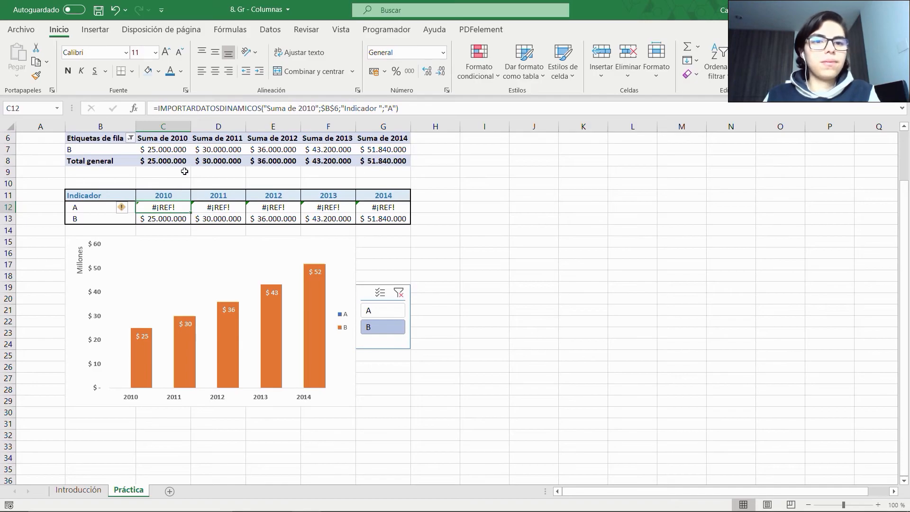
click(156, 110)
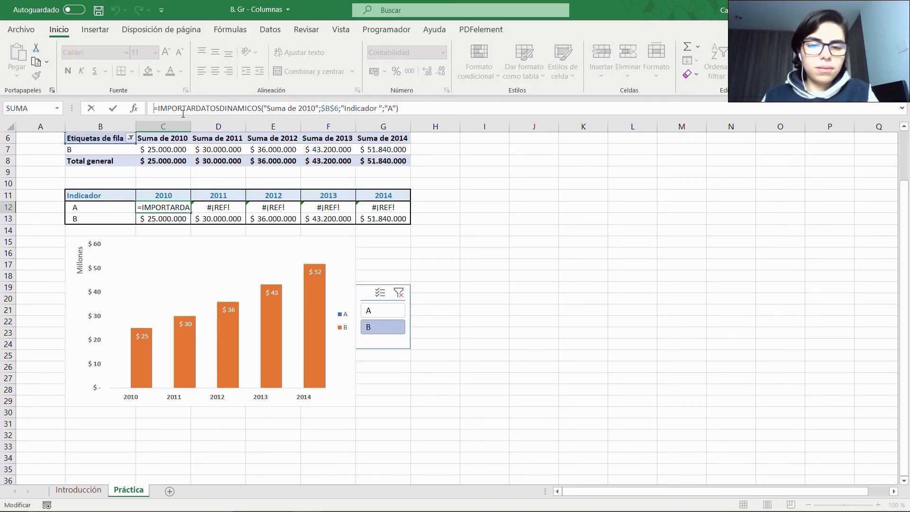
text(si)
key(Down)
key(Down)
key(Tab)
key(Right)
key(Right)
key(Right)
key(Right)
key(Right)
key(Right)
key(Right)
key(Right)
key(Right)
key(Right)
key(Right)
key(Right)
key(Right)
key(Right)
key(Right)
key(Right)
key(Right)
key(Right)
key(Right)
key(Right)
text(;0)
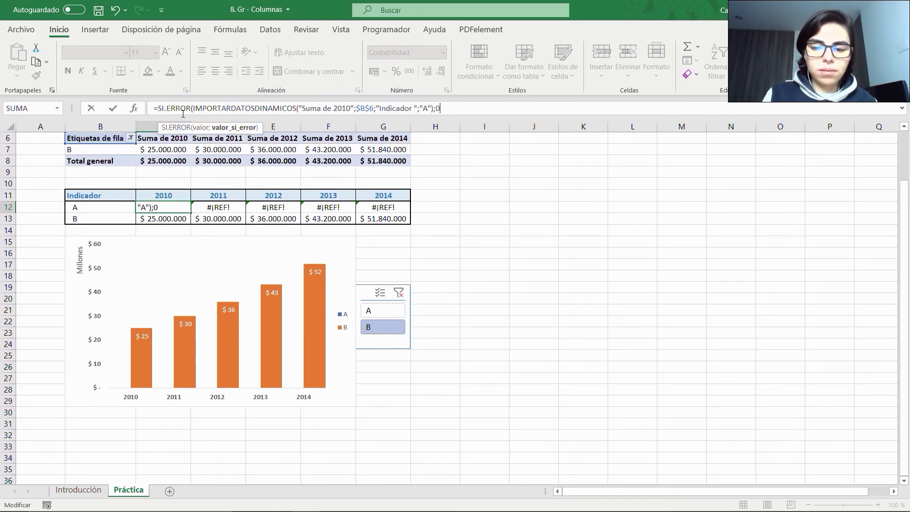
text())
key(ctrl+Return)
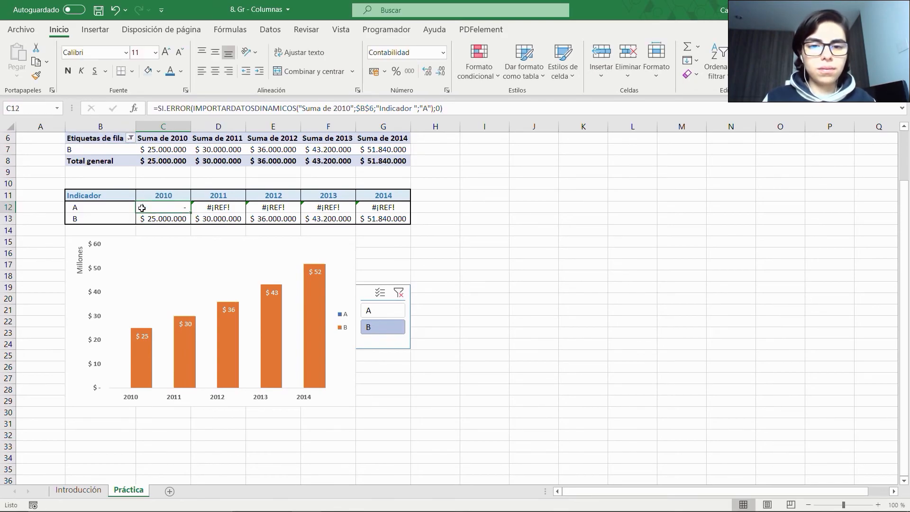
Clear the slicer's filter so both indicators are included, and select cell A1.
scroll(129, 263, up, 2)
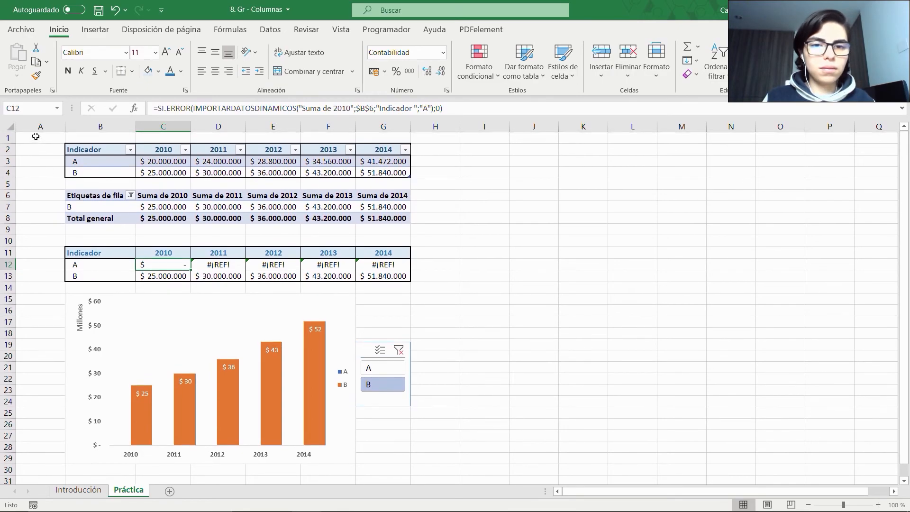
click(398, 350)
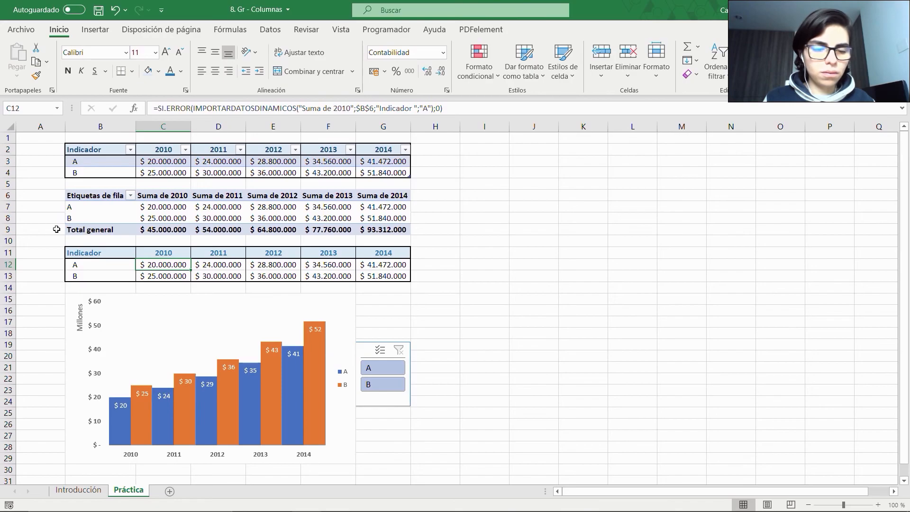
click(67, 141)
click(56, 138)
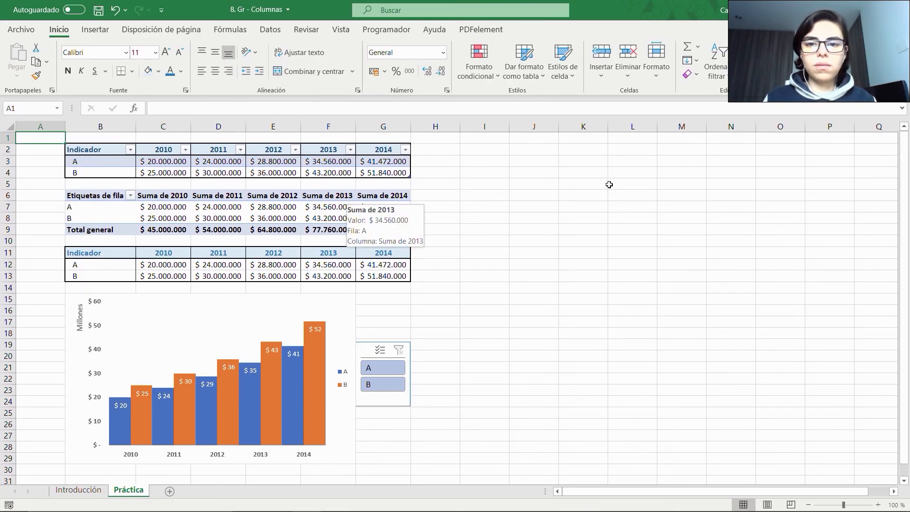
mouse_move(326, 216)
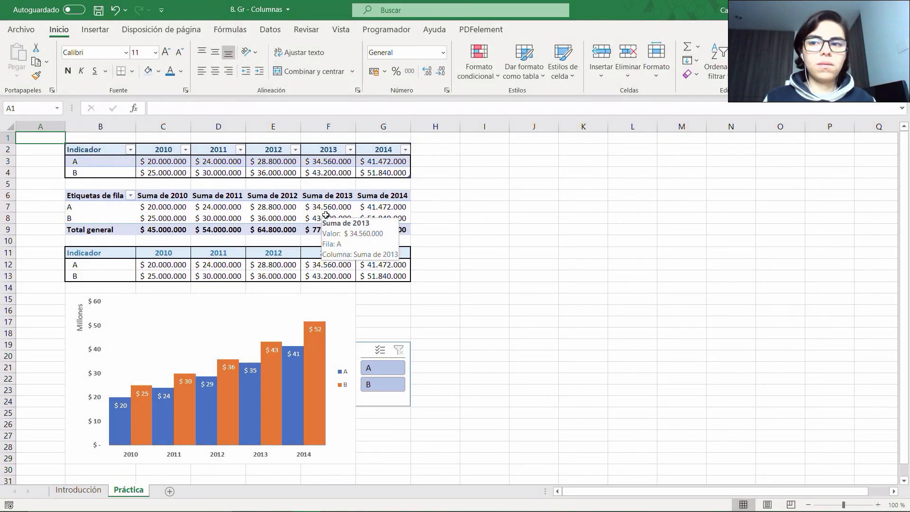